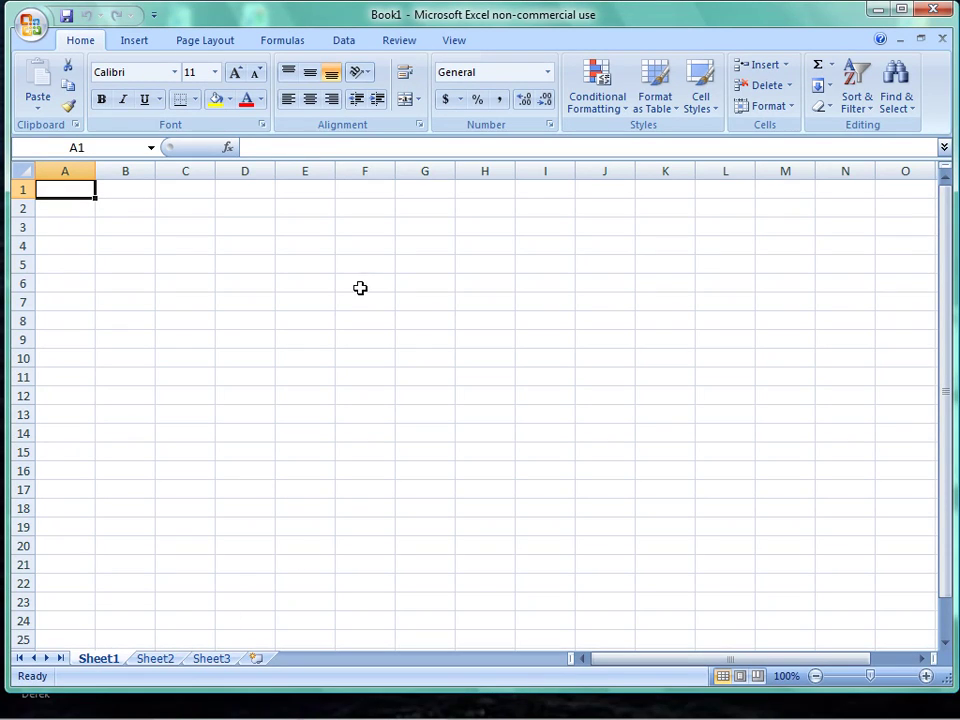
- Enter the storage unit headings mb, kb, gb and tb in cells F1 to I1
{"action": "left_click", "coordinate": [358, 190]}
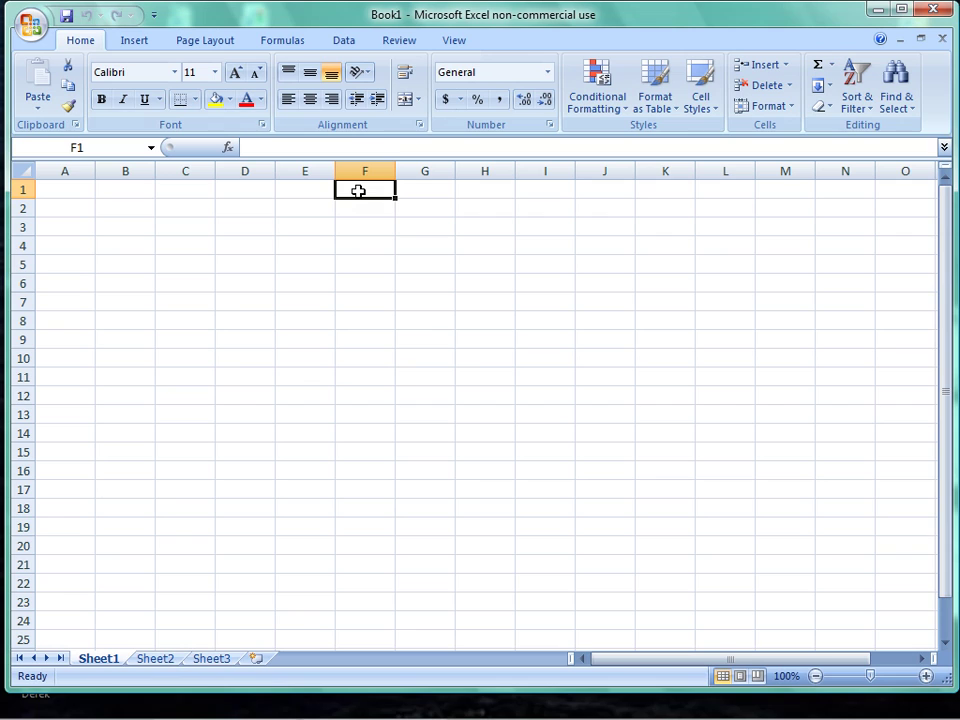
{"action": "type", "text": "mb"}
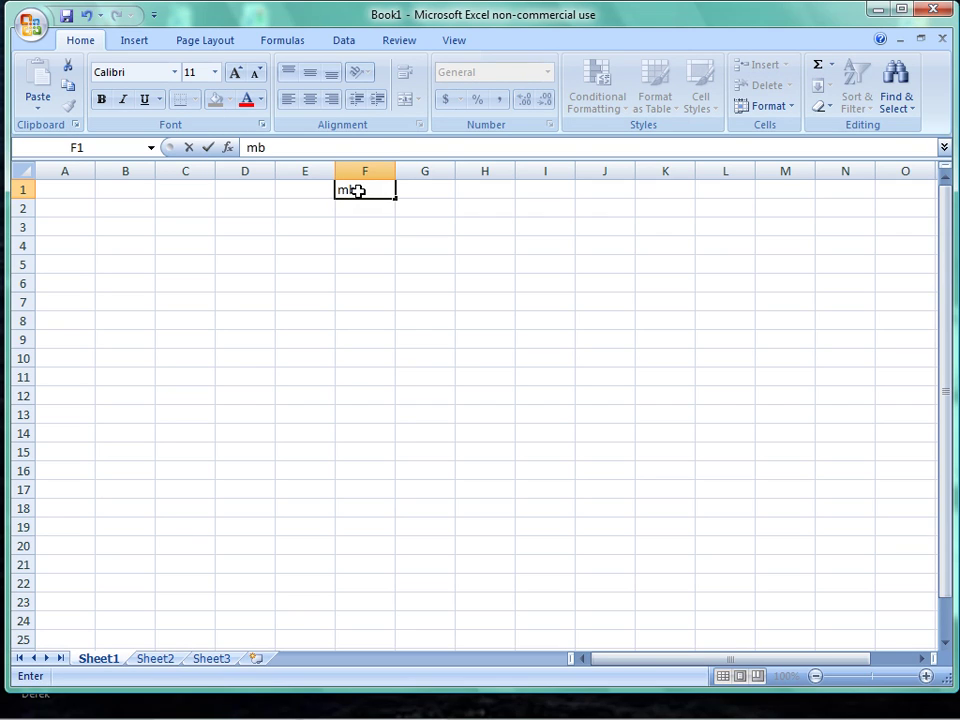
{"action": "key", "text": "Tab"}
{"action": "type", "text": "k"}
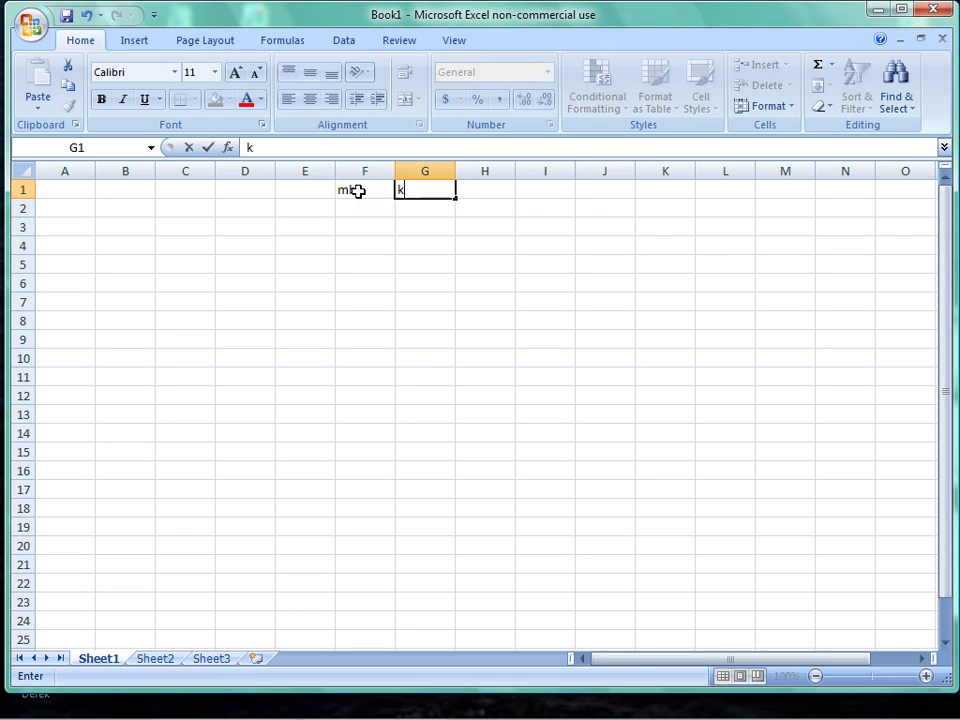
{"action": "type", "text": "b"}
{"action": "key", "text": "Tab"}
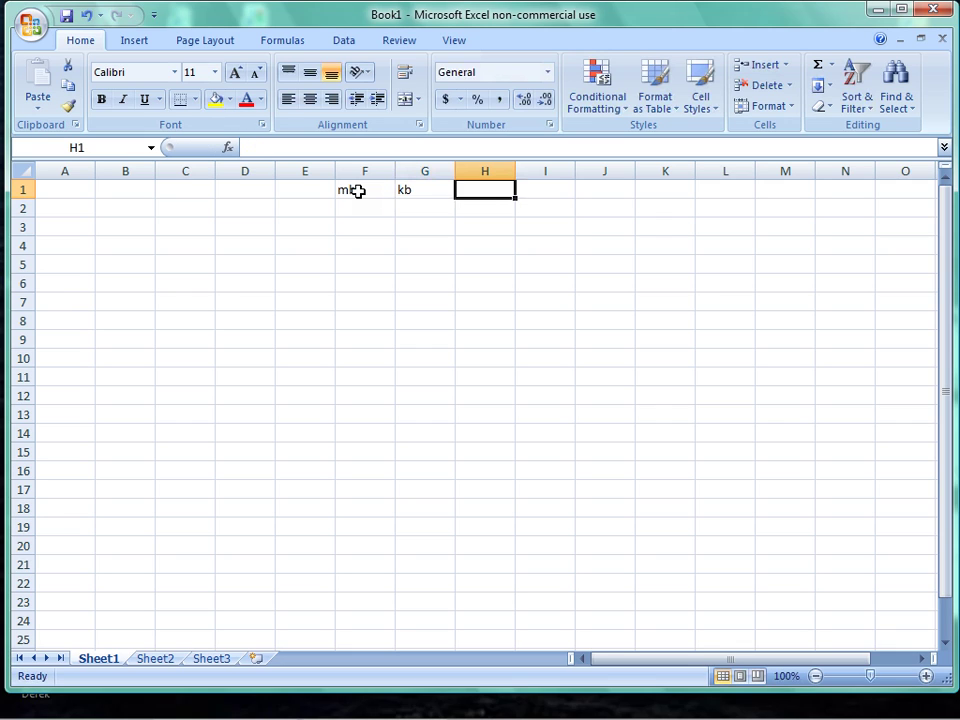
{"action": "type", "text": "gb"}
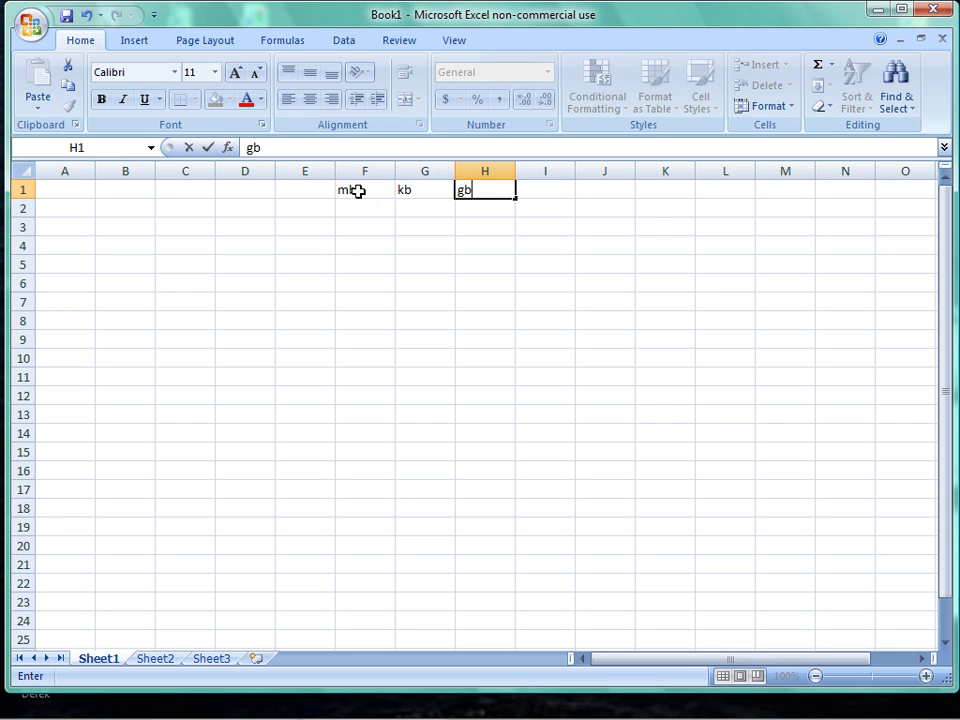
{"action": "key", "text": "Tab"}
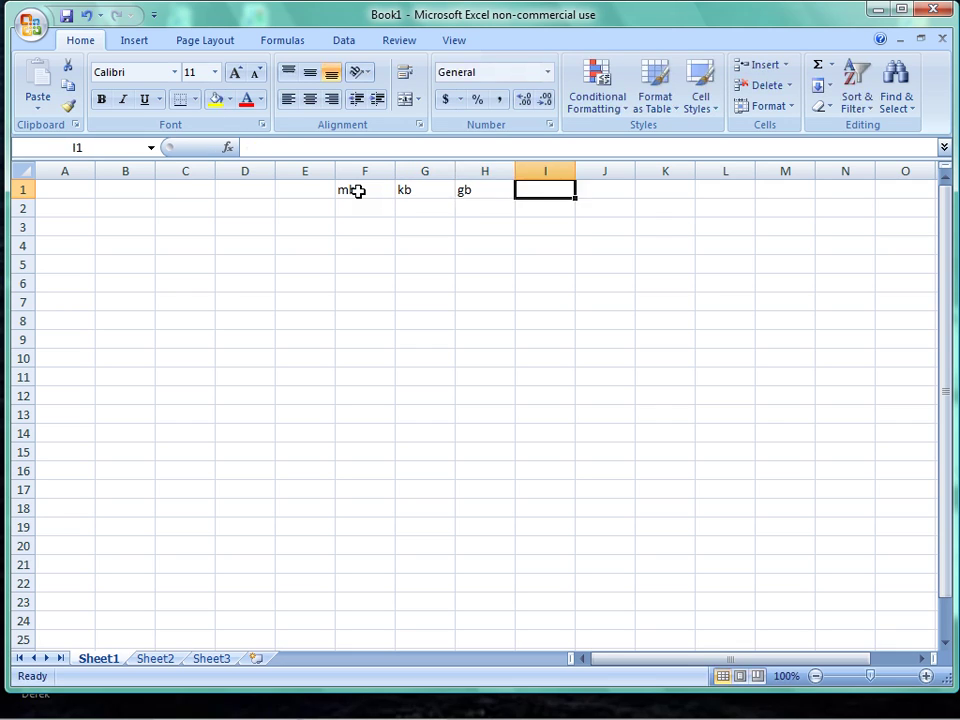
{"action": "type", "text": "t"}
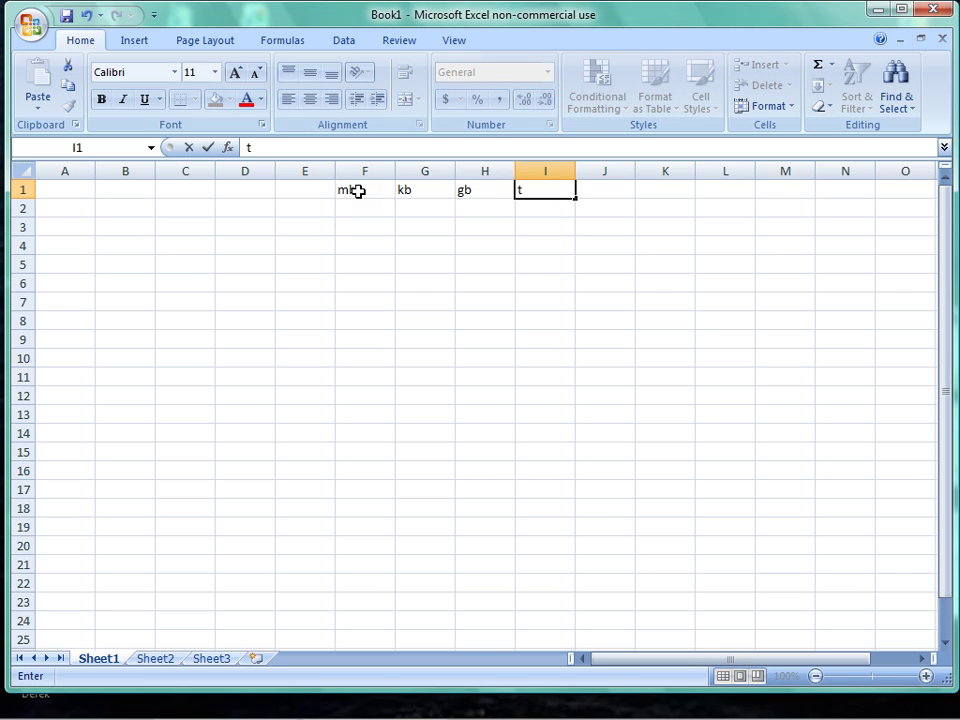
{"action": "type", "text": "b"}
- Enter the label "bite" in C3 with the binary values 10001100 in D3 and 00111110 in D4
{"action": "left_click", "coordinate": [181, 226]}
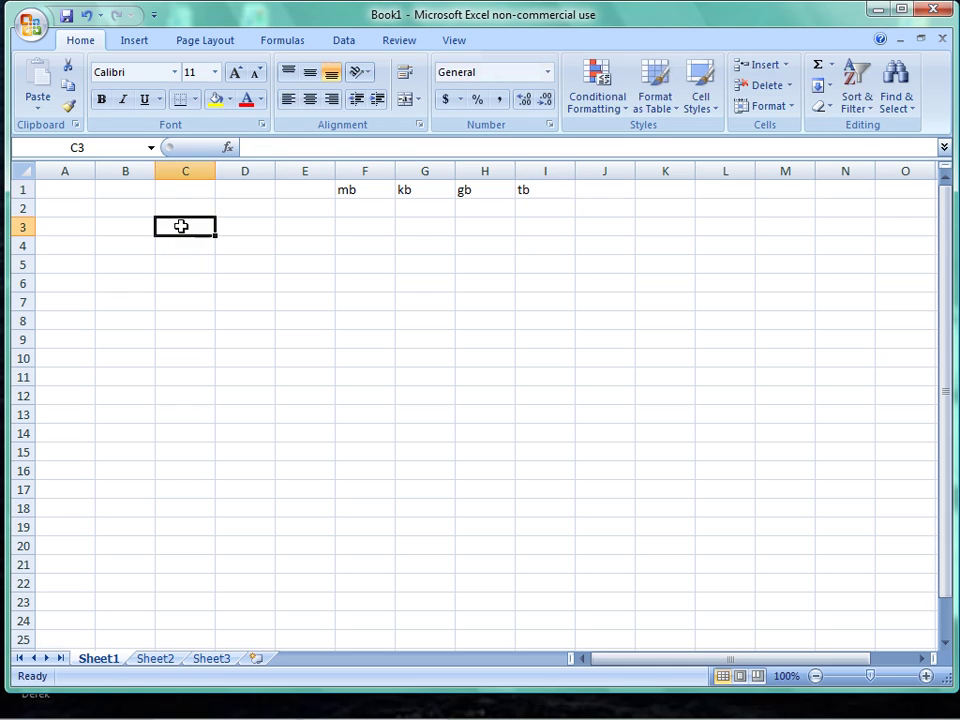
{"action": "type", "text": "bite"}
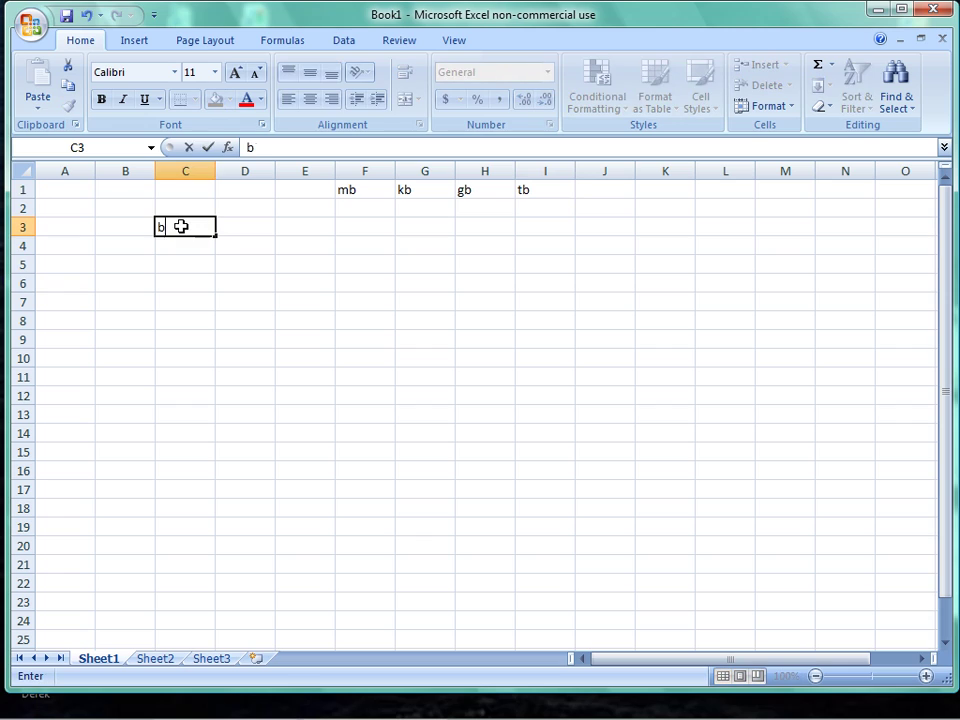
{"action": "left_click", "coordinate": [244, 226]}
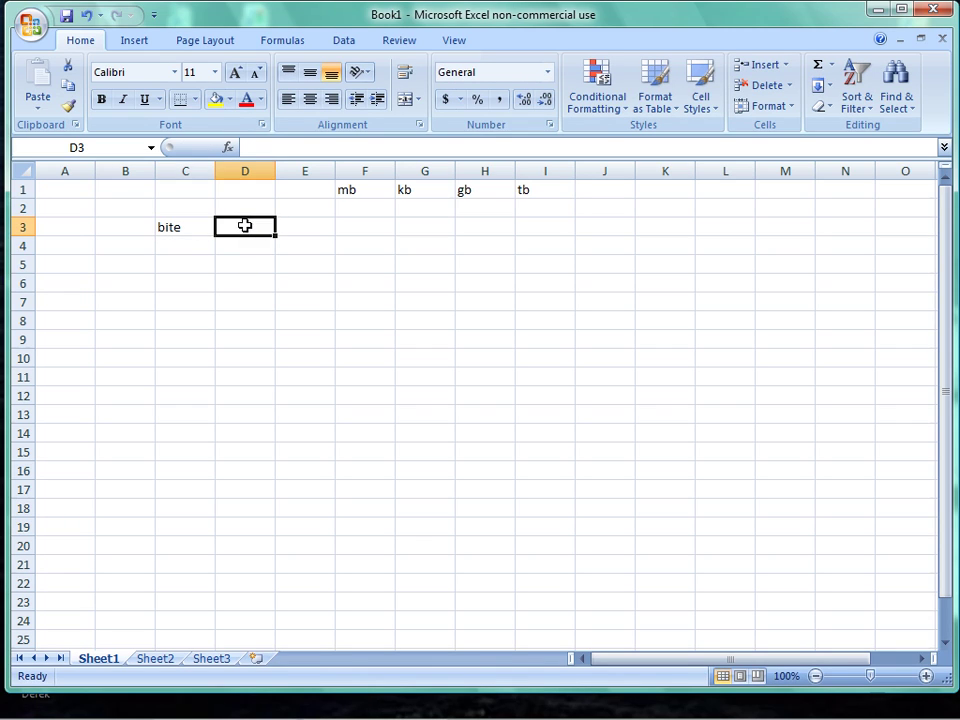
{"action": "type", "text": "1000"}
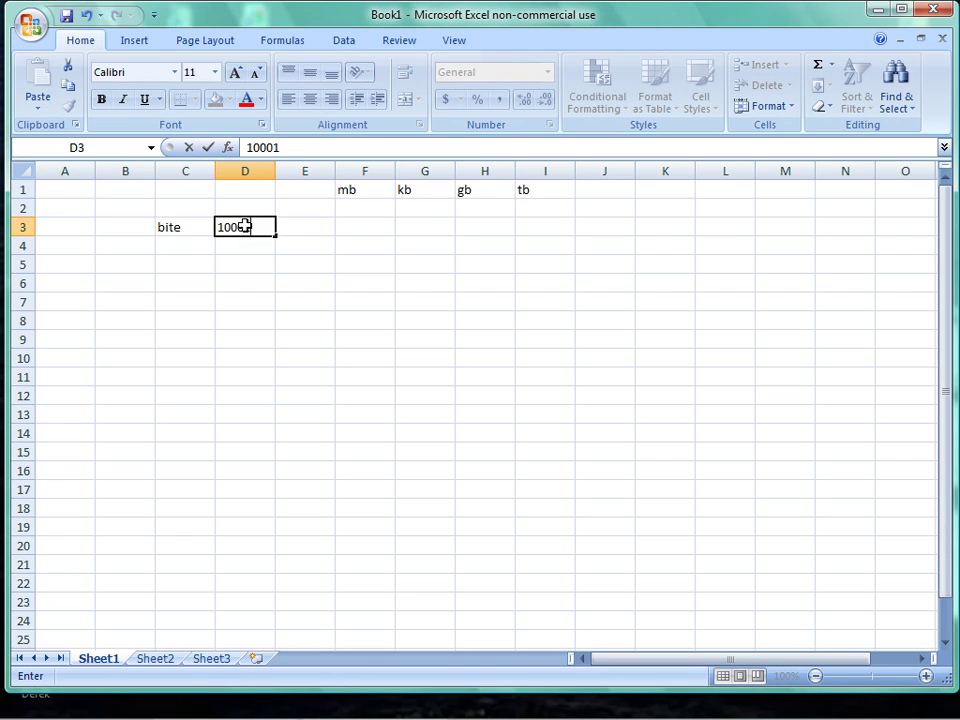
{"action": "type", "text": "1100"}
{"action": "key", "text": "Return"}
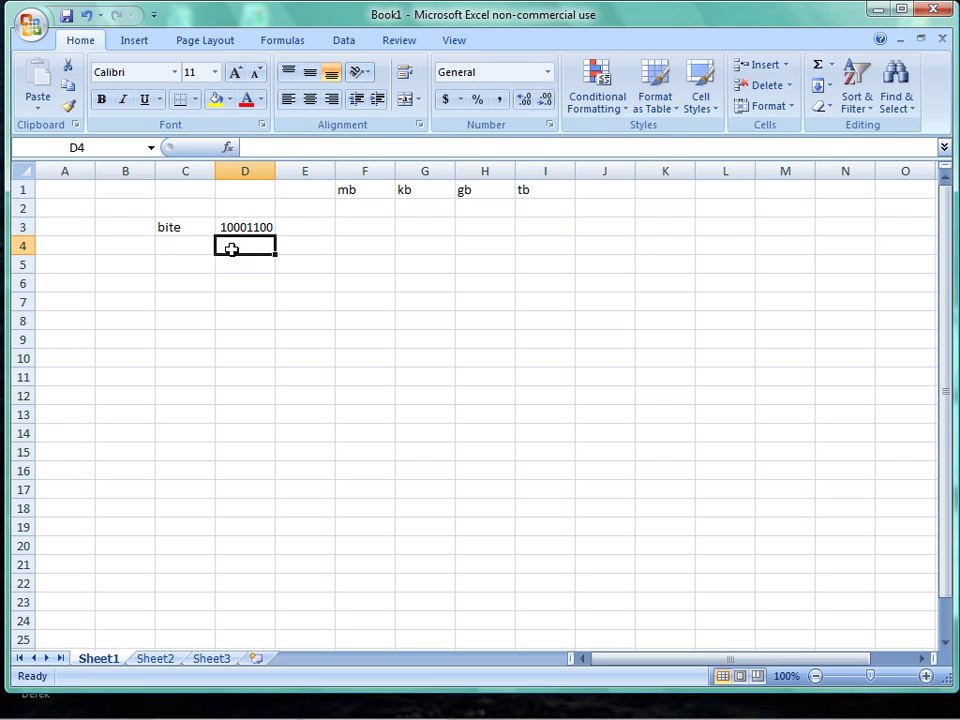
{"action": "type", "text": "0011111"}
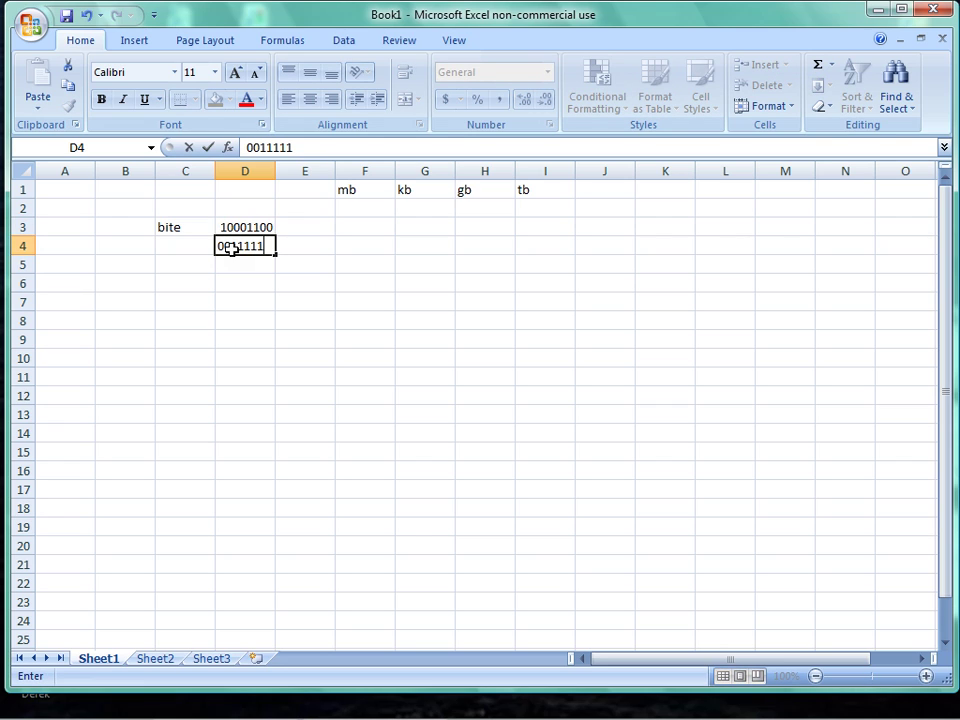
{"action": "type", "text": "0"}
- Copy the two binary values in D3:D4 into the cells directly below, starting at D5
{"action": "left_click_drag", "start_coordinate": [223, 227], "coordinate": [253, 246]}
{"action": "right_click", "coordinate": [238, 244]}
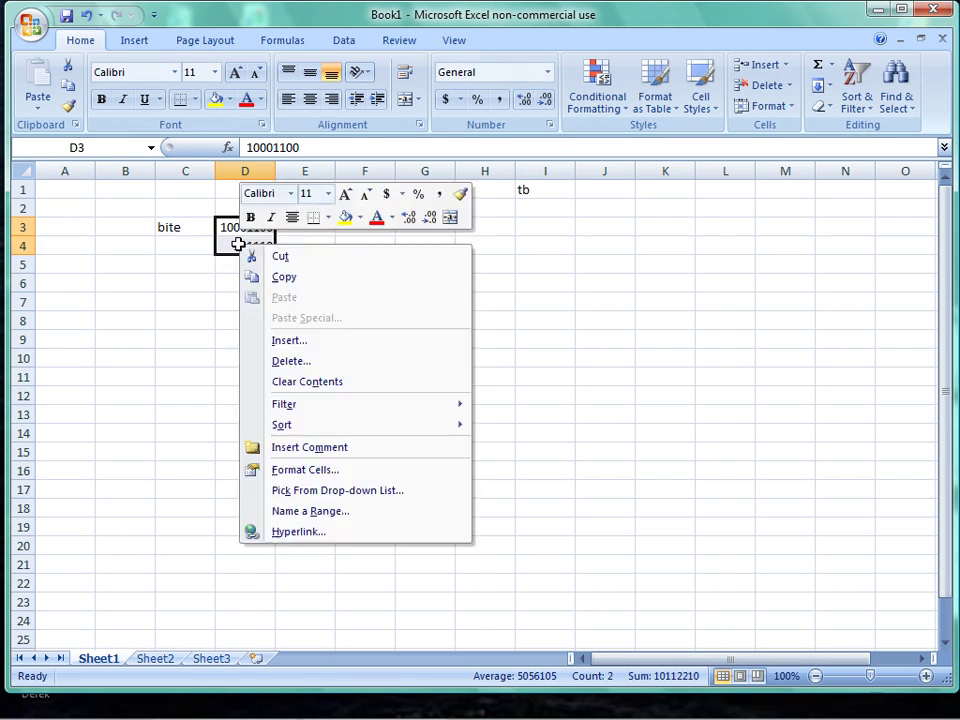
{"action": "left_click", "coordinate": [257, 278]}
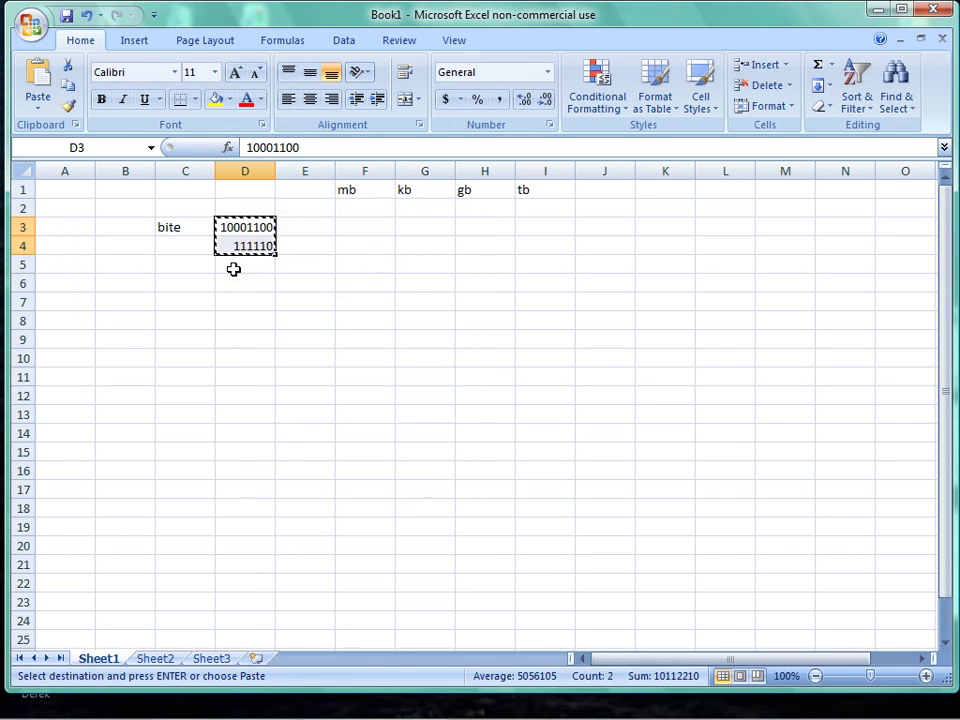
{"action": "left_click", "coordinate": [234, 265]}
{"action": "right_click", "coordinate": [236, 266]}
{"action": "left_click", "coordinate": [256, 325]}
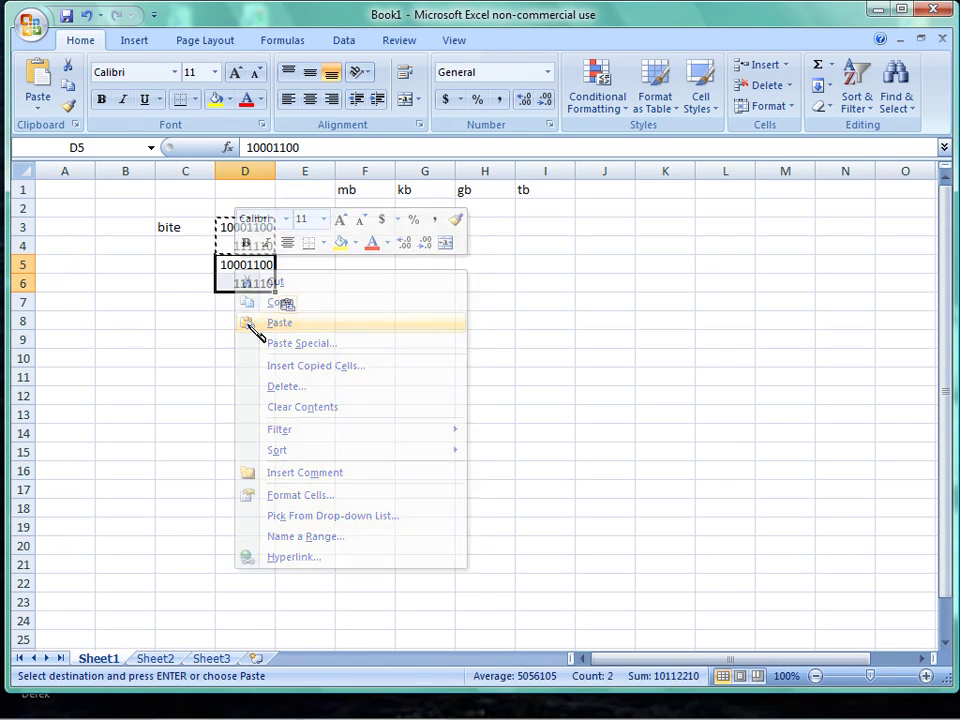
- Move the four binary values from D3:D6 down to D7:D10
{"action": "left_click_drag", "start_coordinate": [234, 227], "coordinate": [241, 281]}
{"action": "right_click", "coordinate": [241, 280]}
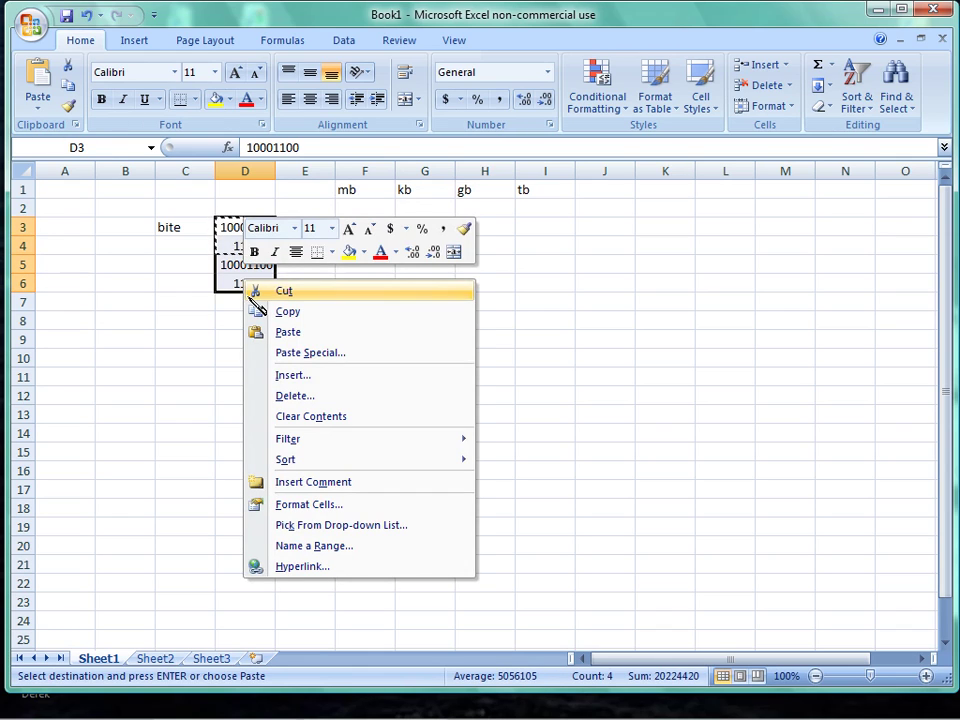
{"action": "left_click", "coordinate": [253, 290]}
{"action": "left_click", "coordinate": [237, 302]}
{"action": "mouse_move", "coordinate": [237, 302]}
{"action": "left_mouse_down"}
{"action": "mouse_move", "coordinate": [244, 354]}
{"action": "mouse_move", "coordinate": [244, 309]}
{"action": "left_mouse_up"}
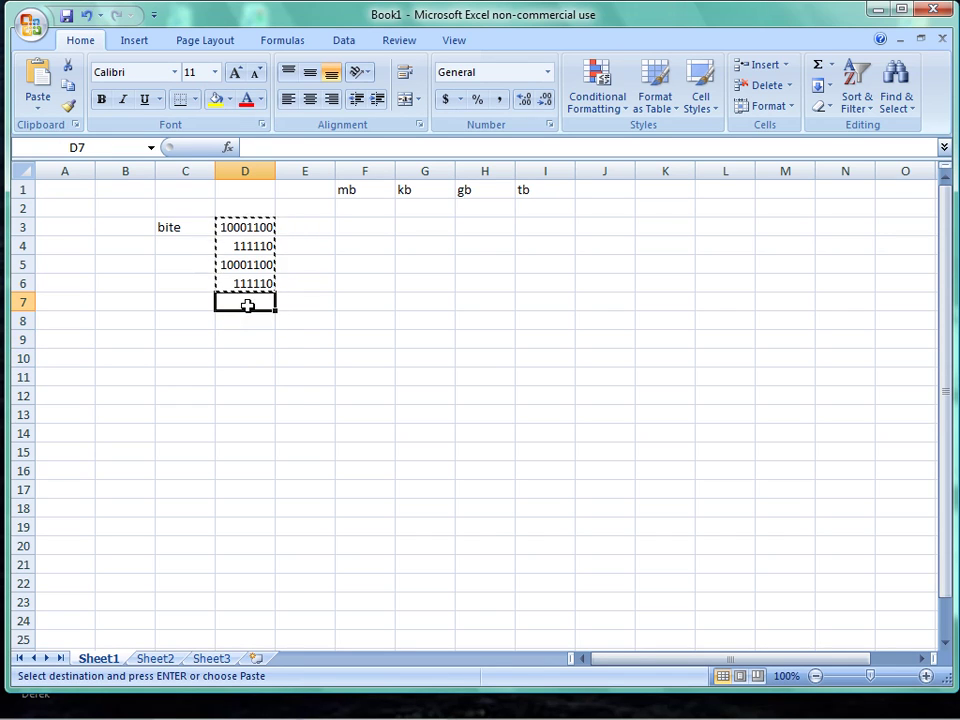
{"action": "right_click", "coordinate": [248, 305]}
{"action": "left_click", "coordinate": [270, 360]}
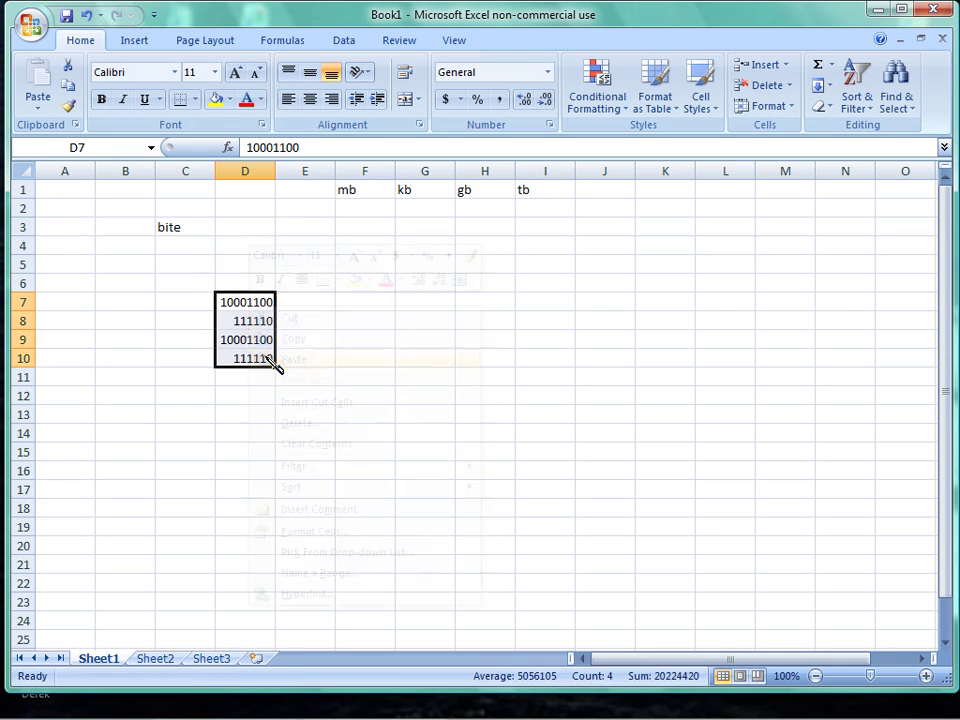
{"action": "left_click", "coordinate": [242, 225]}
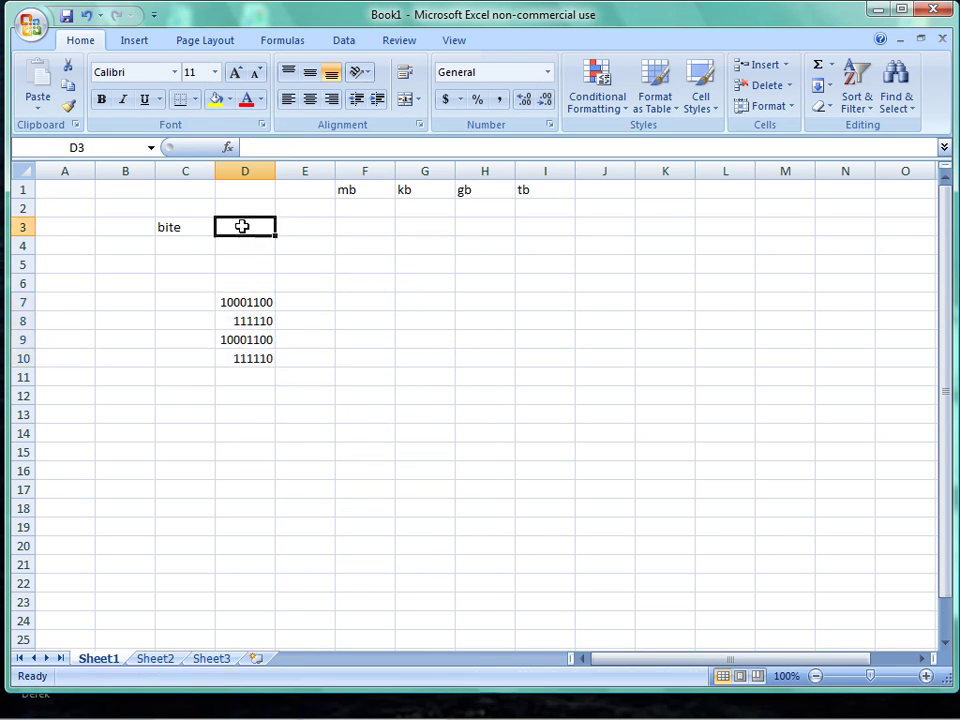
{"action": "right_click", "coordinate": [243, 226]}
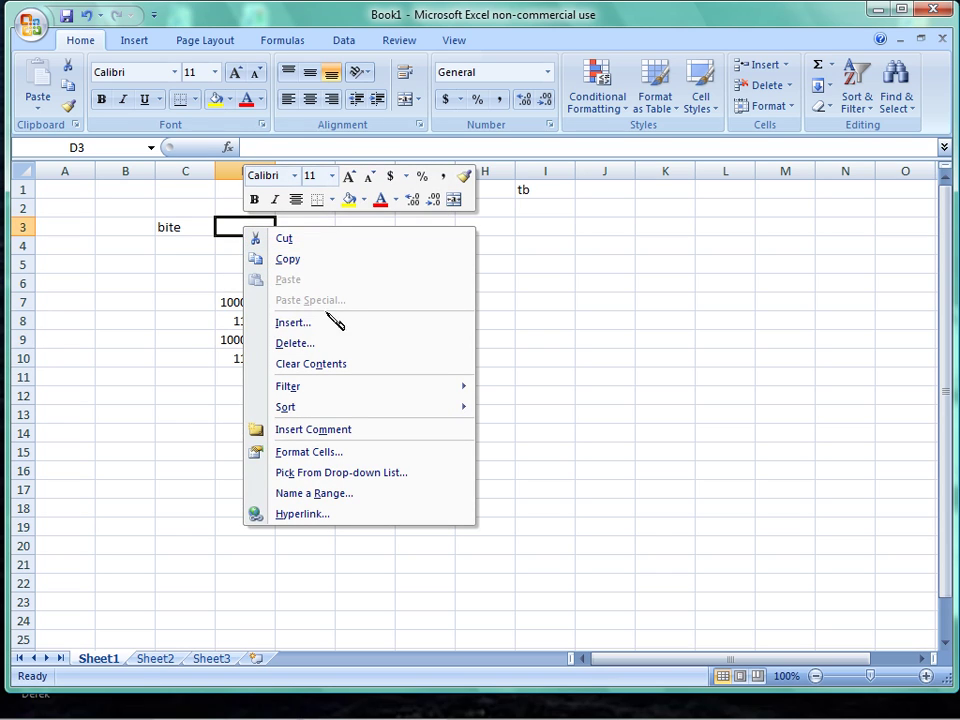
{"action": "key", "text": "Escape"}
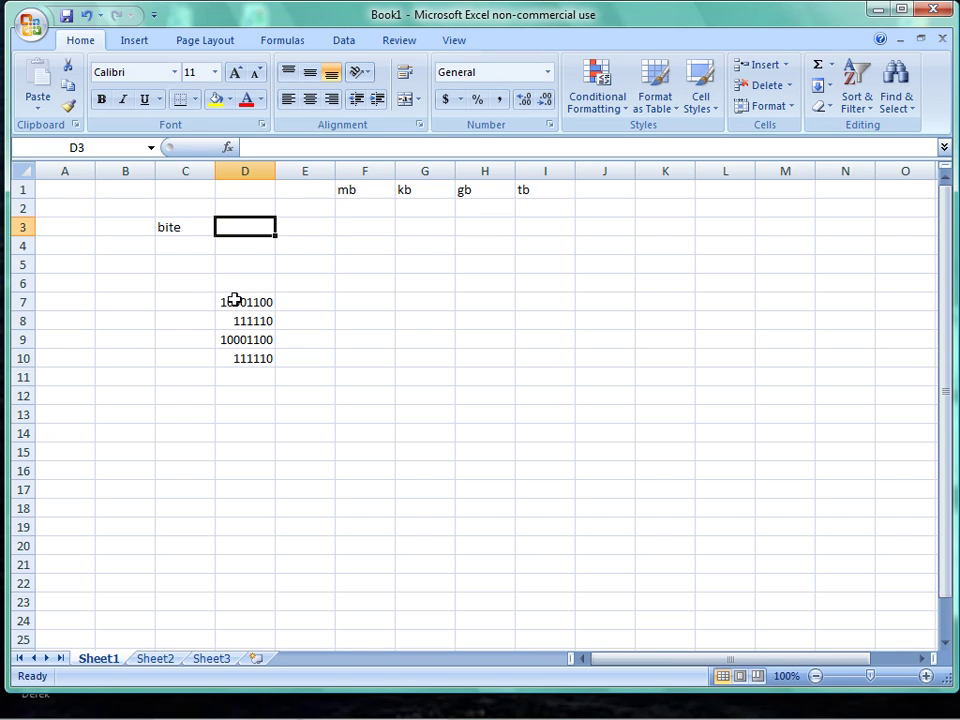
- Copy the four values in D7:D10 into D3:D6 and clear cell D3
{"action": "left_click_drag", "start_coordinate": [228, 302], "coordinate": [242, 356]}
{"action": "right_click", "coordinate": [242, 356]}
{"action": "left_click", "coordinate": [268, 388]}
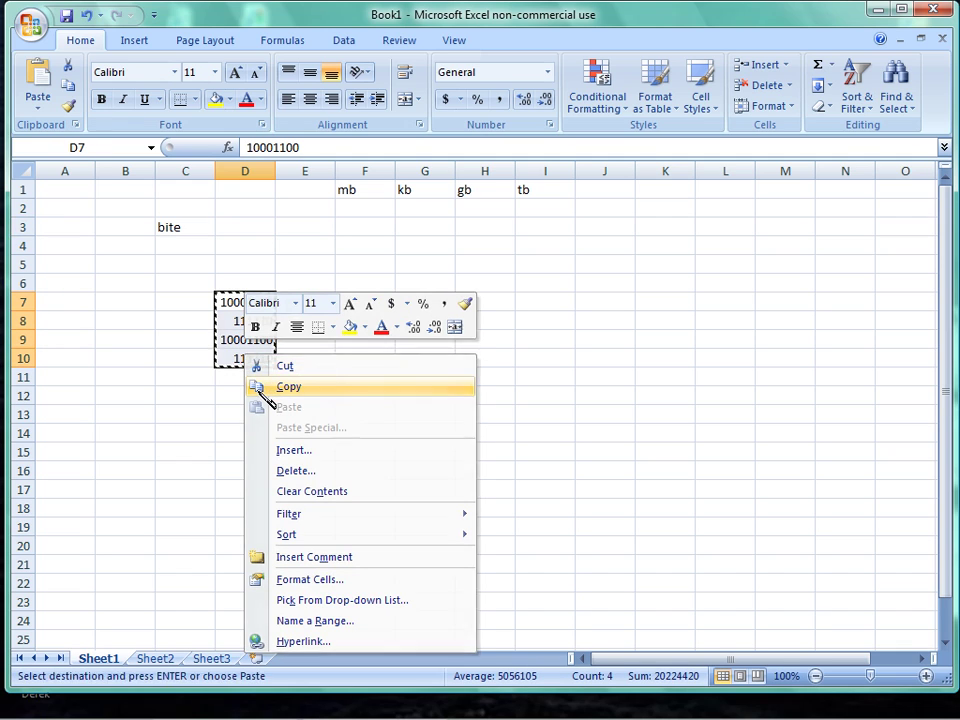
{"action": "left_click", "coordinate": [231, 226]}
{"action": "right_click", "coordinate": [231, 226]}
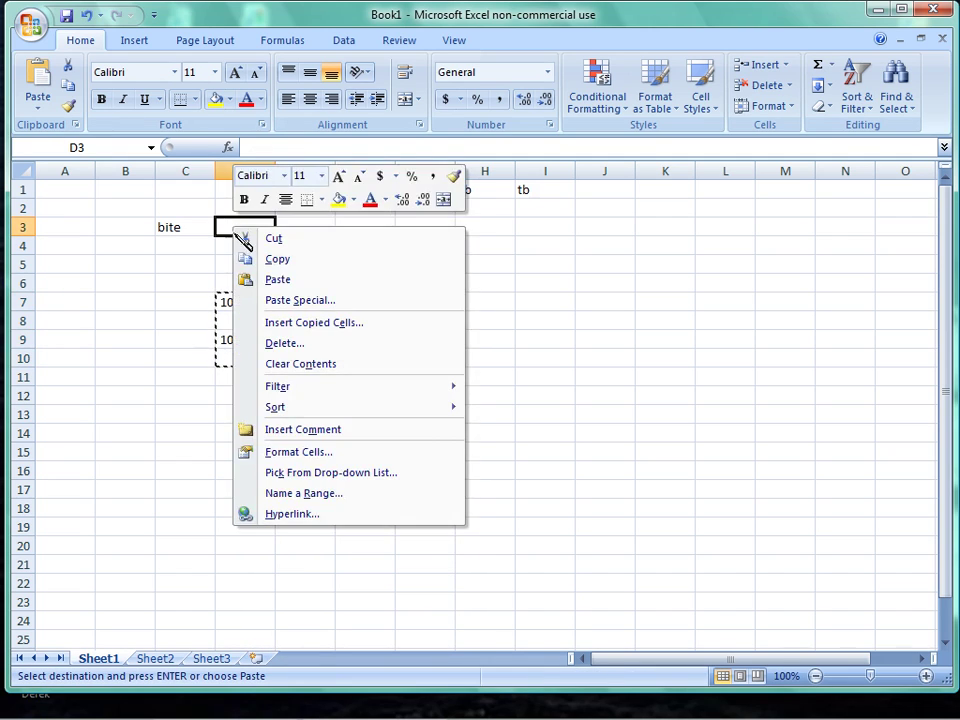
{"action": "left_click", "coordinate": [252, 280]}
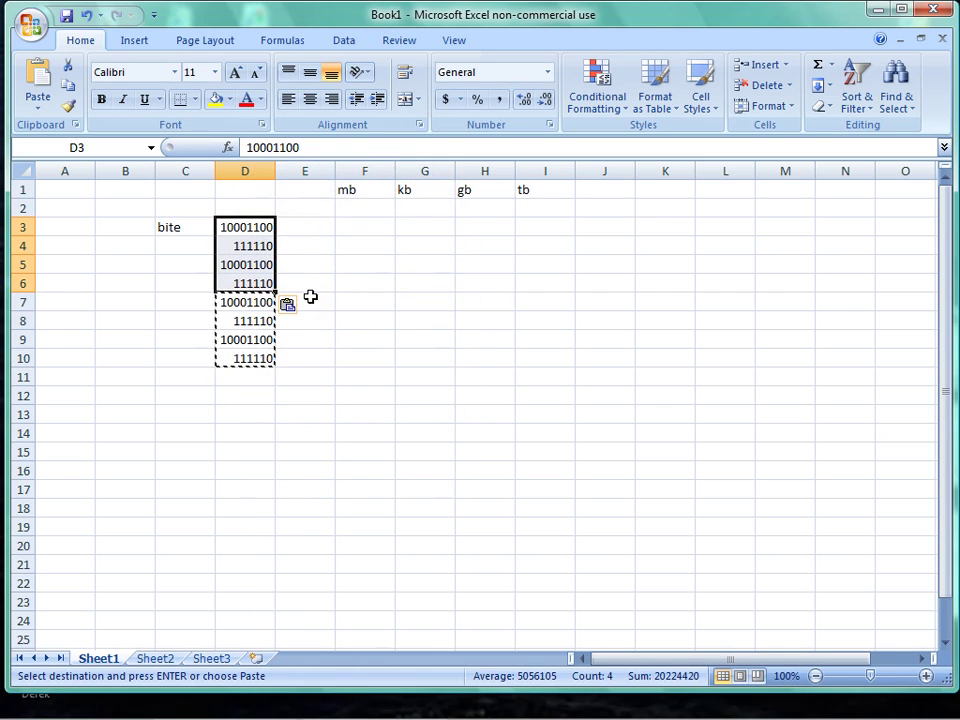
{"action": "key", "text": "BackSpace"}
{"action": "left_click", "coordinate": [283, 317]}
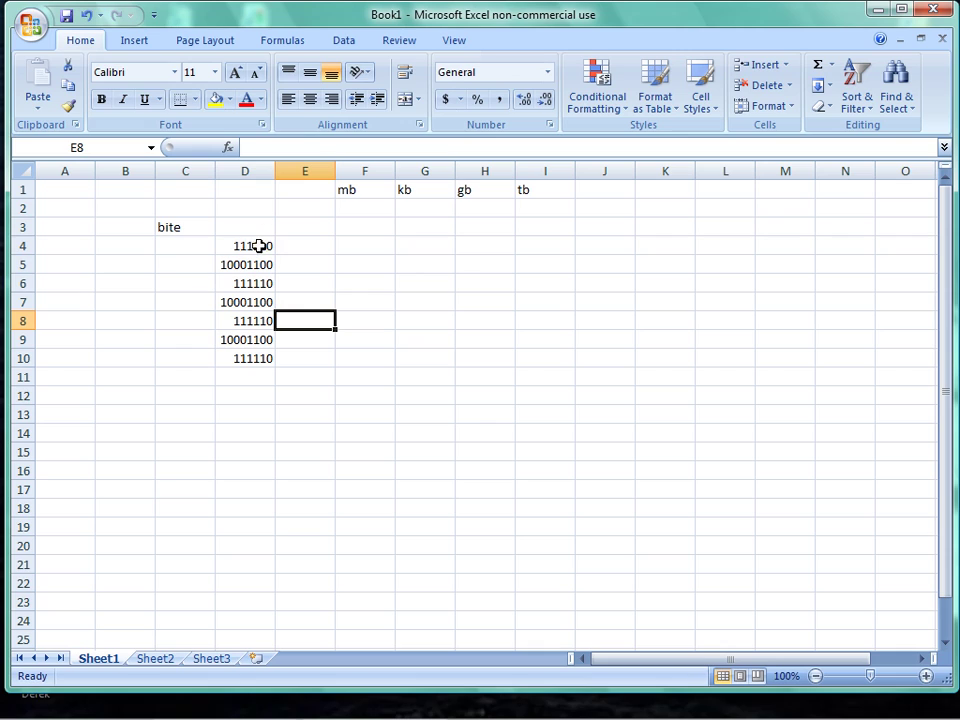
{"action": "left_click", "coordinate": [307, 300]}
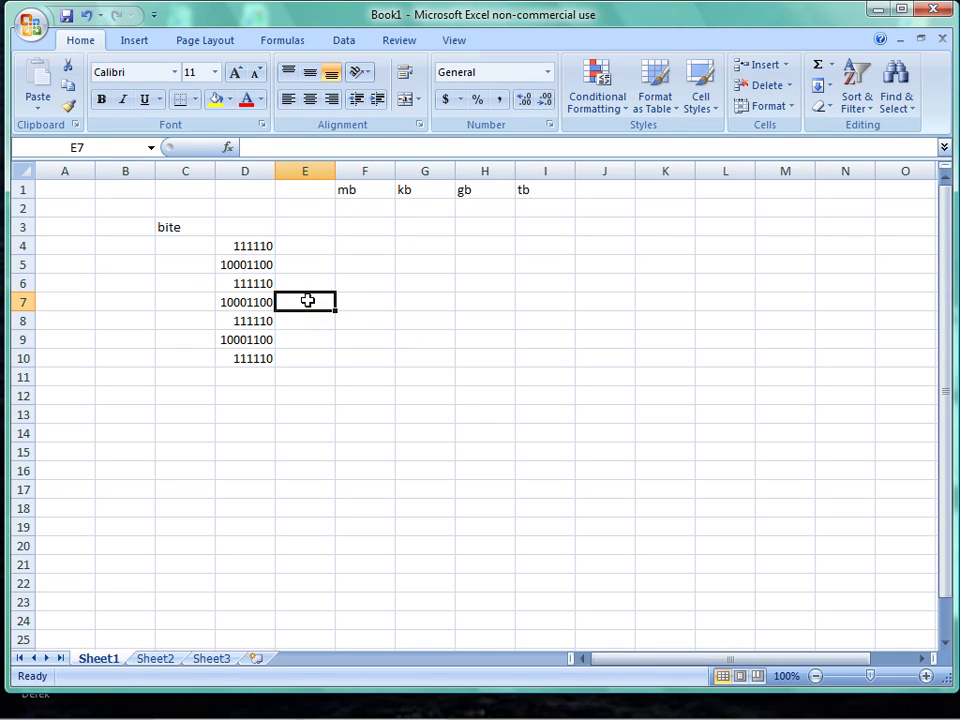
{"action": "type", "text": "="}
{"action": "left_click", "coordinate": [356, 303]}
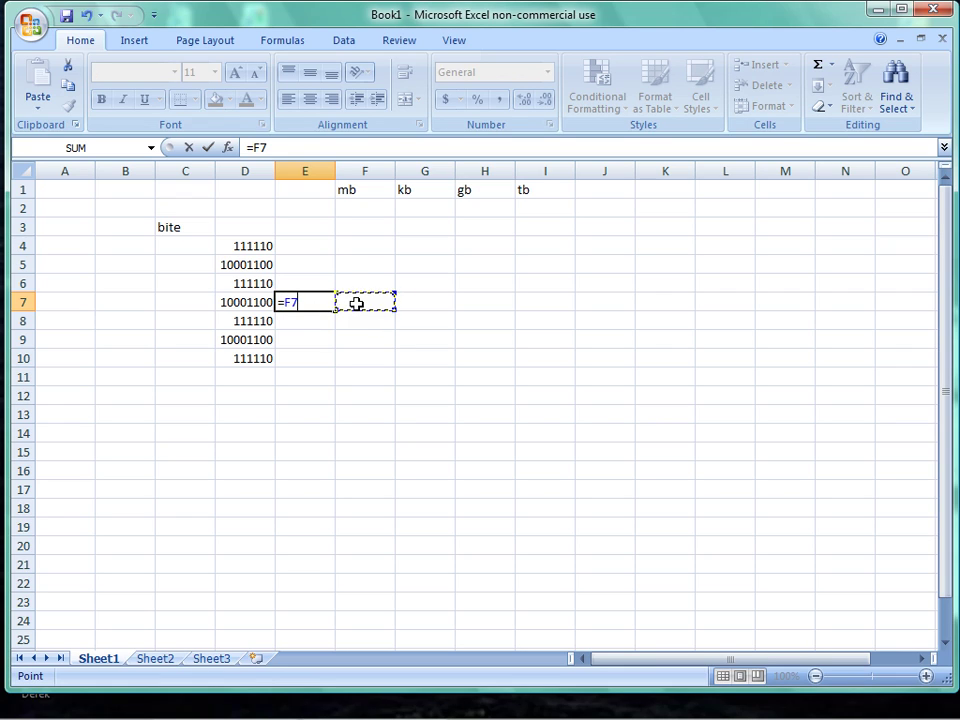
{"action": "left_click", "coordinate": [336, 371]}
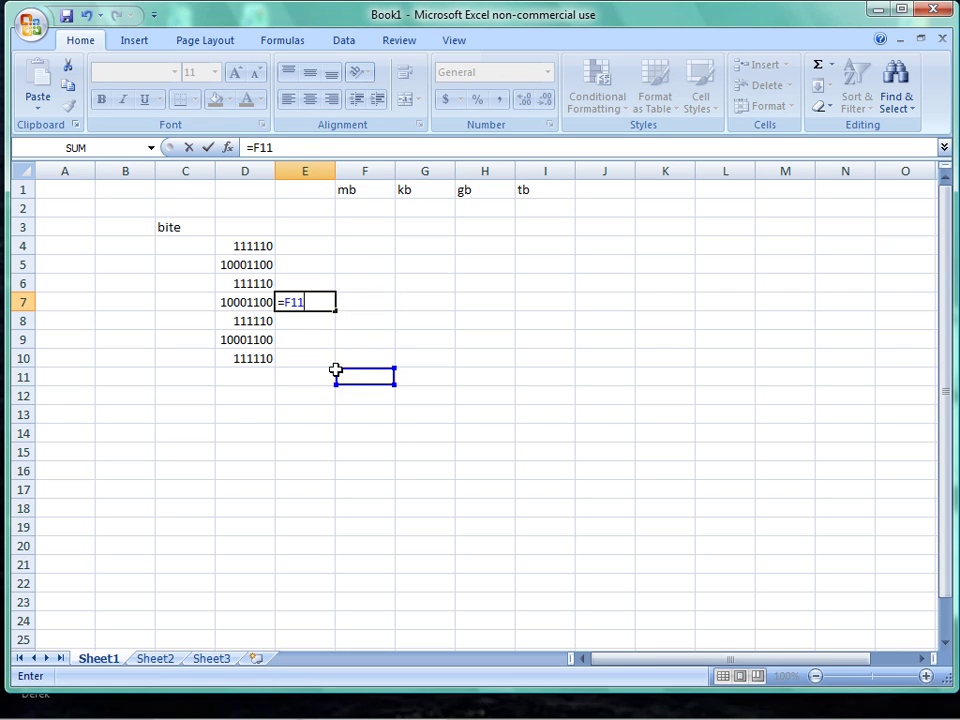
{"action": "right_click", "coordinate": [307, 307]}
{"action": "left_click", "coordinate": [320, 325]}
{"action": "key", "text": "BackSpace"}
{"action": "key", "text": "BackSpace"}
{"action": "key", "text": "BackSpace"}
{"action": "key", "text": "BackSpace"}
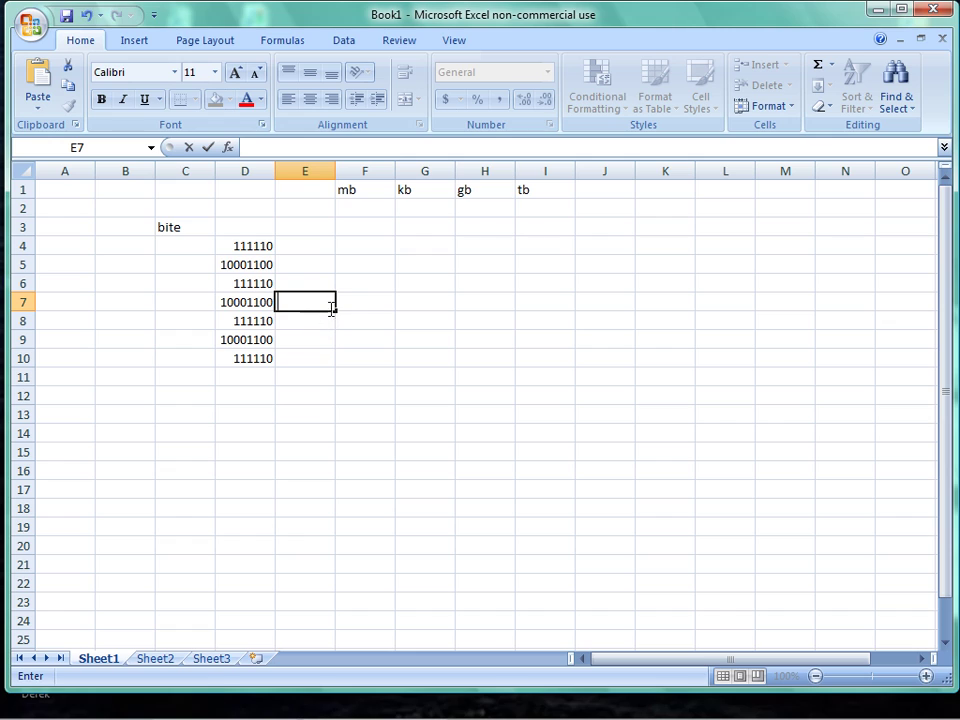
- Enter the label "byte" in cell F7, beside the column of binary values
{"action": "left_click", "coordinate": [350, 299]}
{"action": "type", "text": "b"}
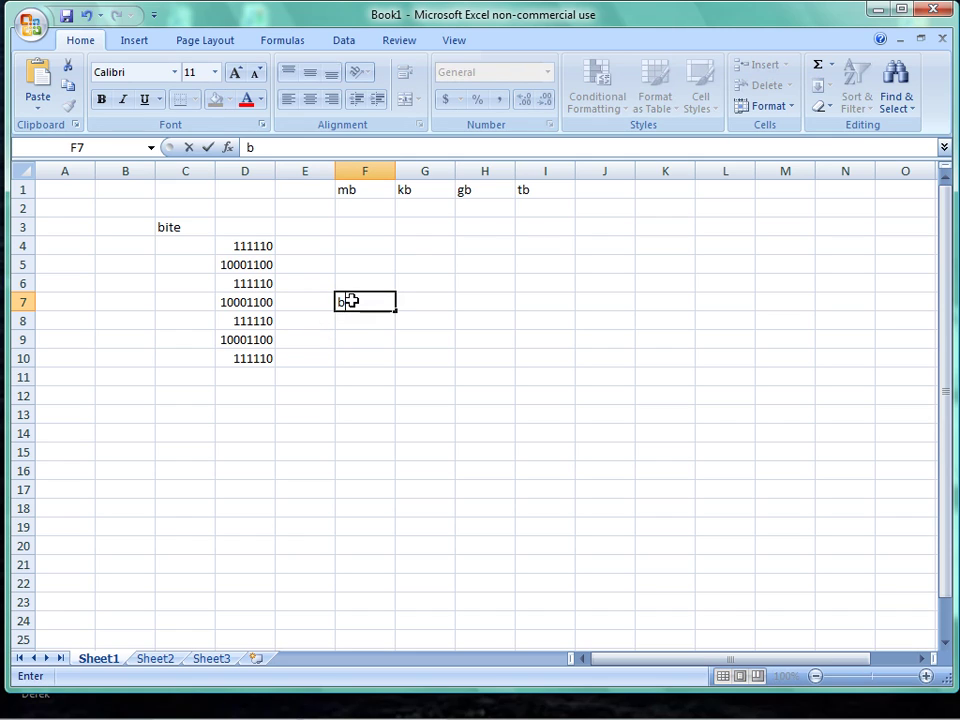
{"action": "type", "text": "yte"}
{"action": "left_click", "coordinate": [437, 318]}
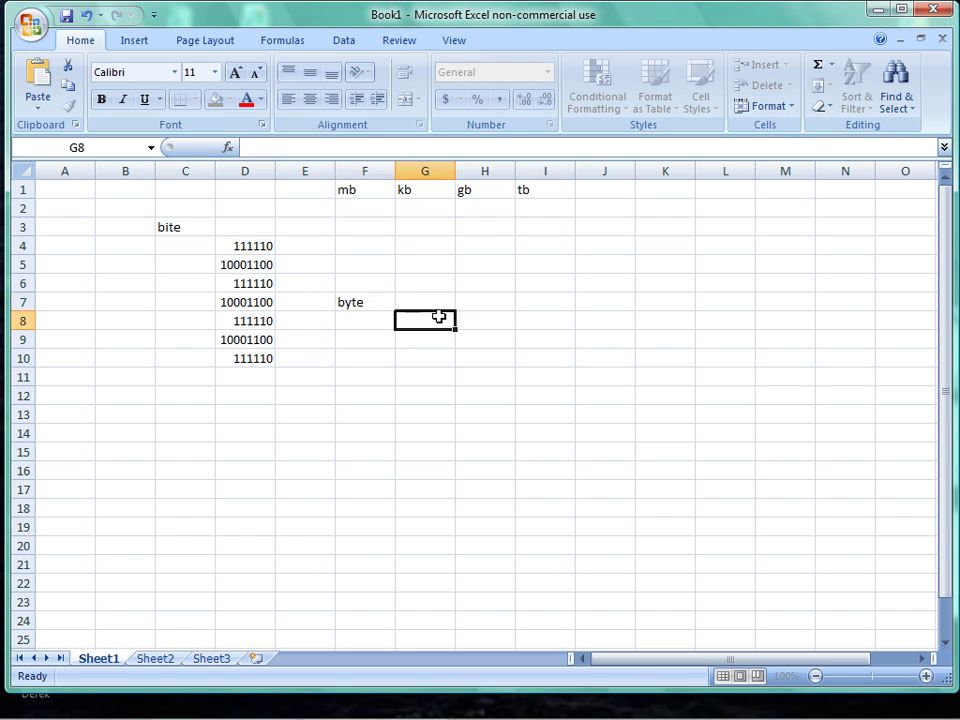
- Change the first storage unit heading, in cell F1, to kb
{"action": "left_click", "coordinate": [348, 205]}
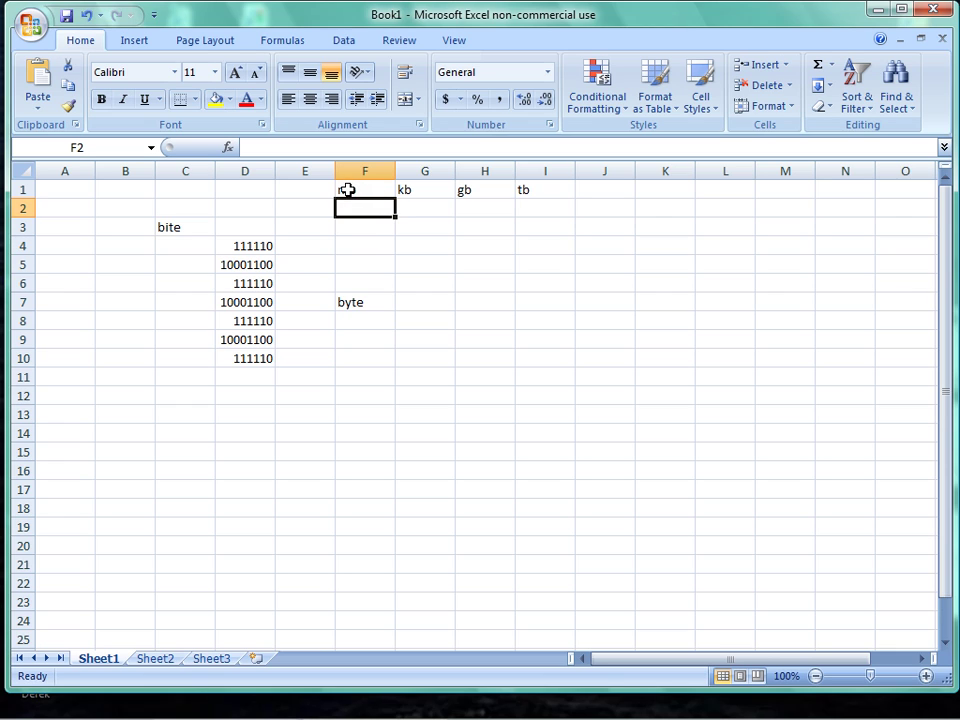
{"action": "double_click", "coordinate": [350, 192]}
{"action": "key", "text": "BackSpace"}
{"action": "type", "text": "kb"}
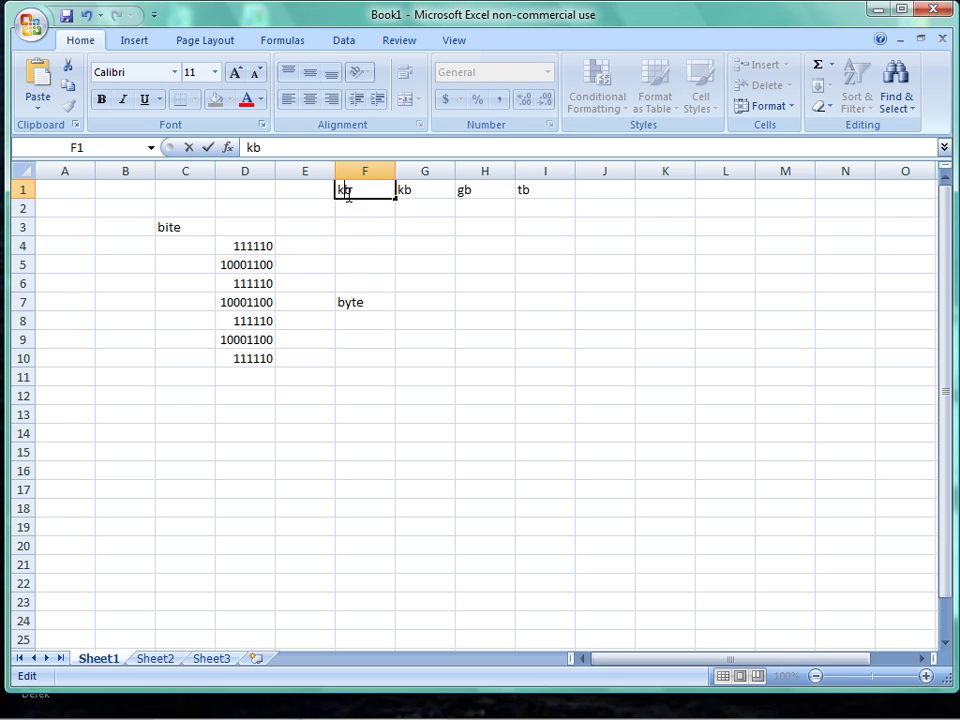
- Change the second storage unit heading, in cell G1, to mb
{"action": "left_click", "coordinate": [400, 188]}
{"action": "double_click", "coordinate": [407, 197]}
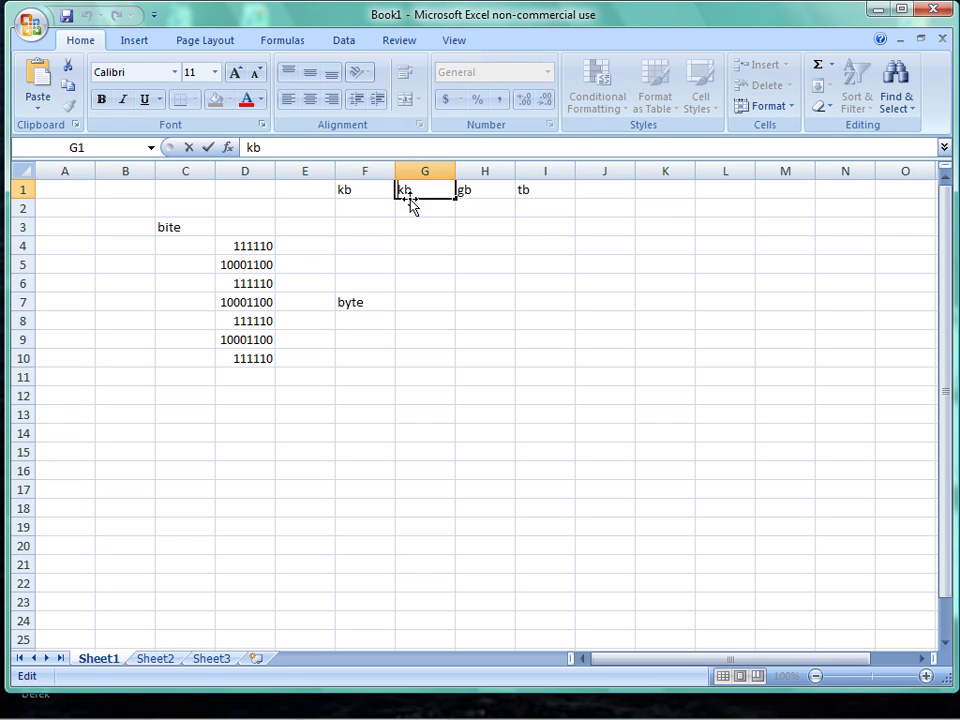
{"action": "key", "text": "BackSpace"}
{"action": "type", "text": "m"}
{"action": "left_click", "coordinate": [445, 272]}
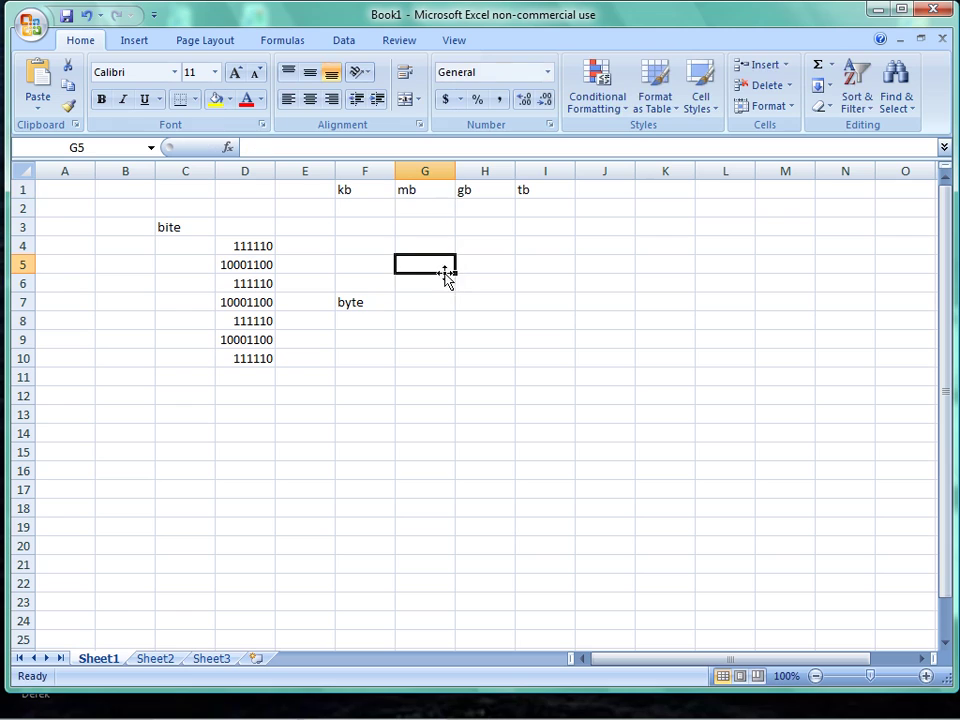
- Enter 1000 in cell F2 under the kb heading and the label "byte" in cell F3
{"action": "left_click", "coordinate": [352, 204]}
{"action": "type", "text": "1"}
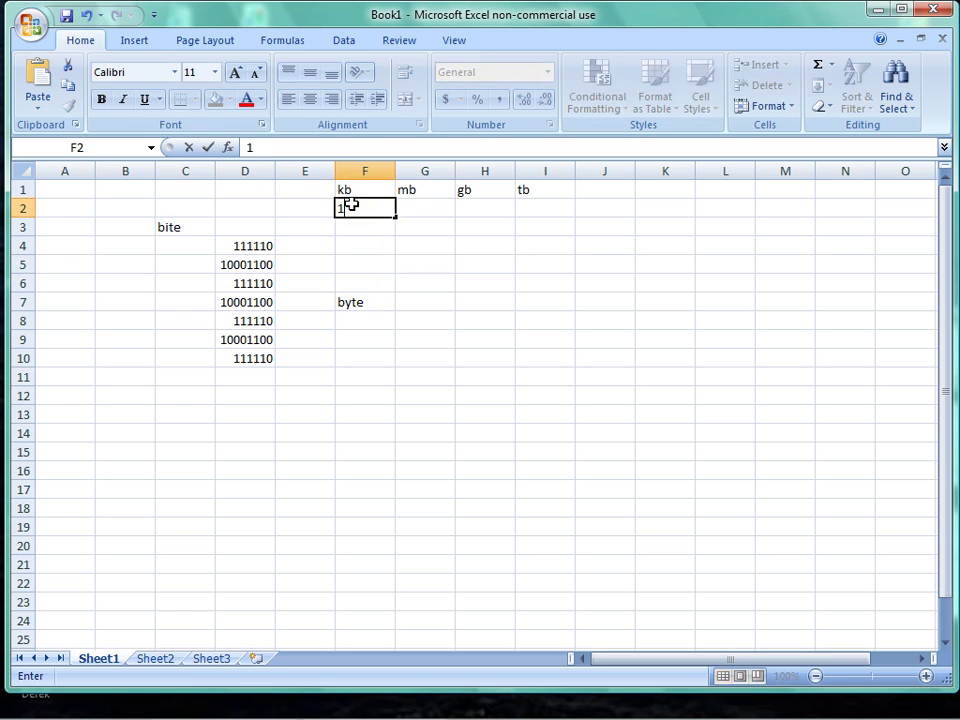
{"action": "type", "text": "000"}
{"action": "left_click", "coordinate": [352, 222]}
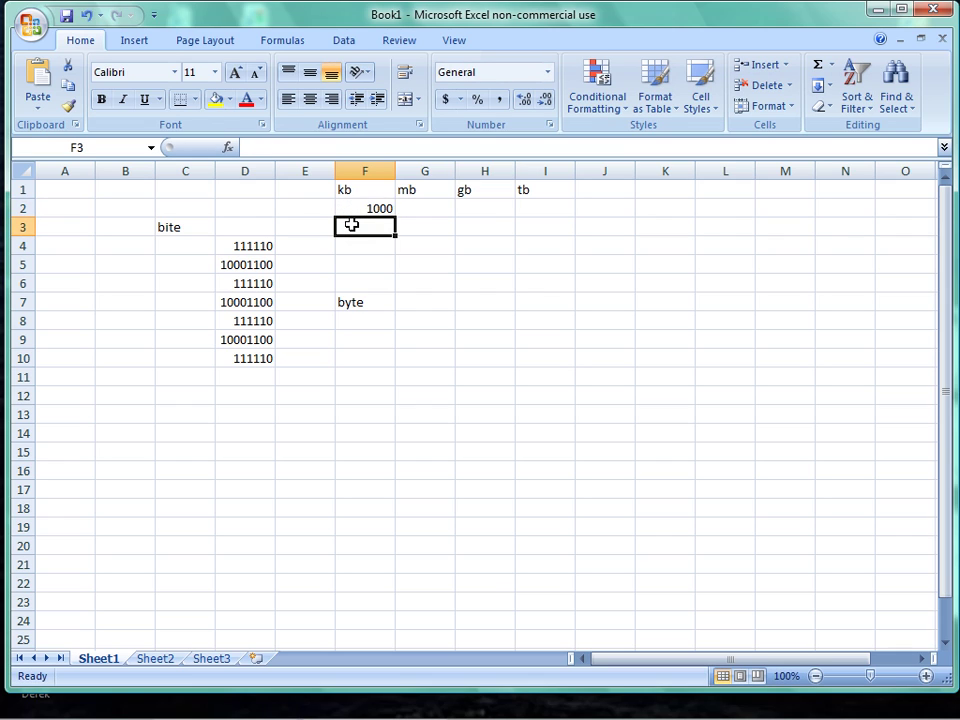
{"action": "type", "text": "by"}
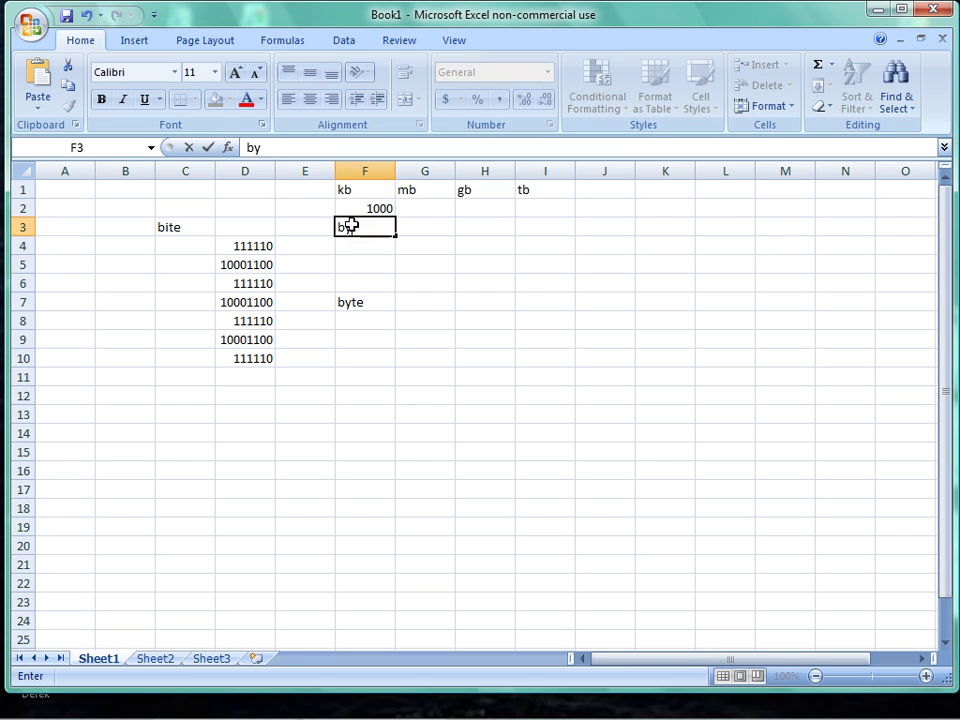
{"action": "type", "text": "te"}
{"action": "left_click", "coordinate": [423, 203]}
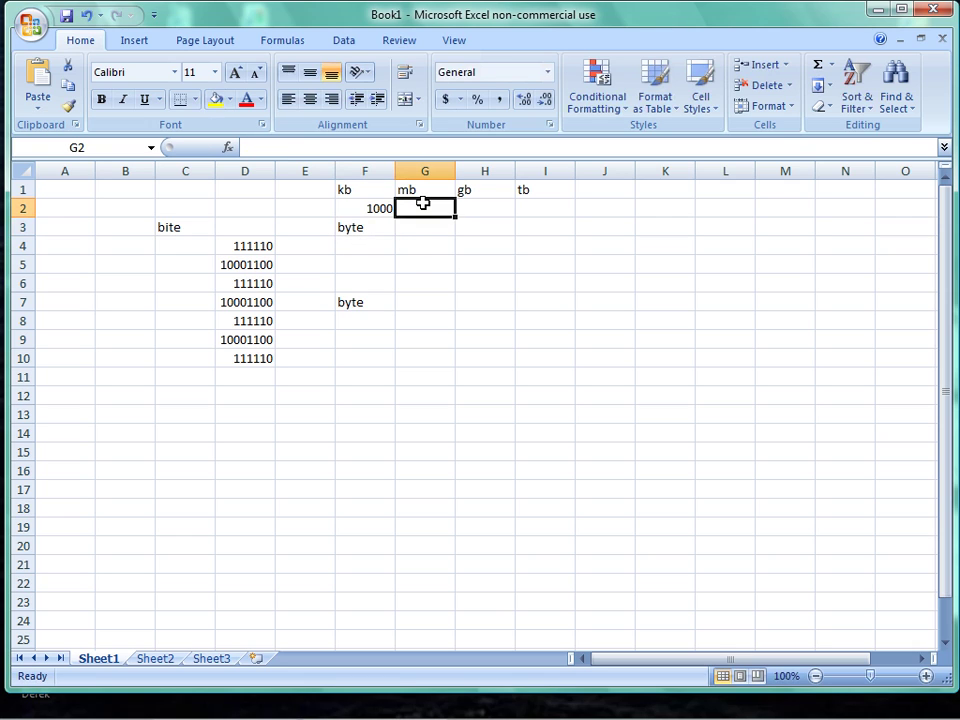
{"action": "type", "text": "1000000"}
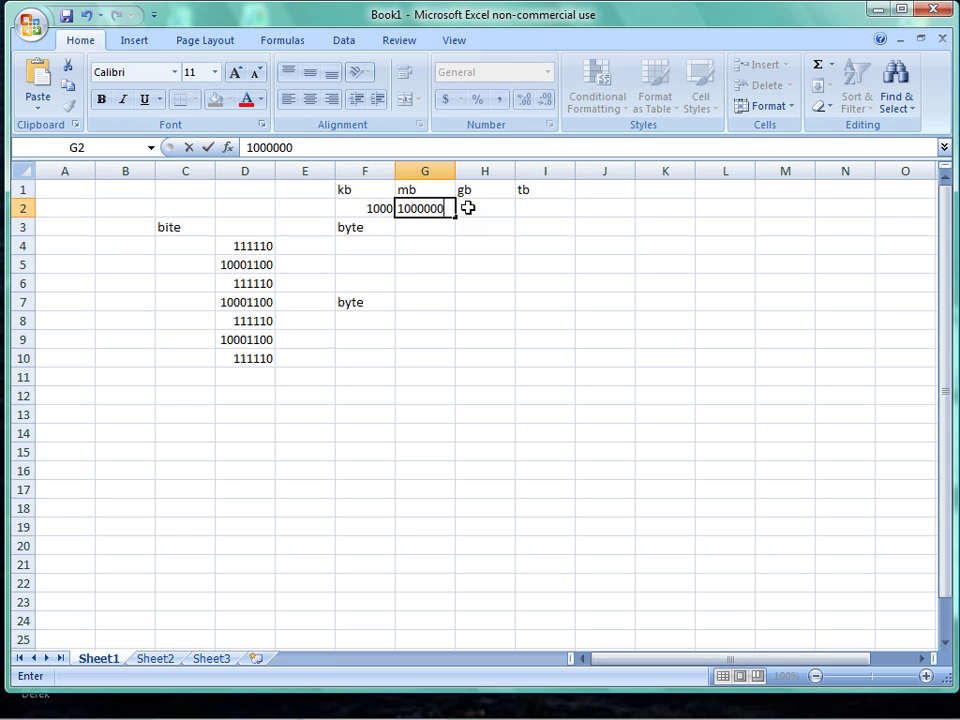
{"action": "left_click", "coordinate": [478, 208]}
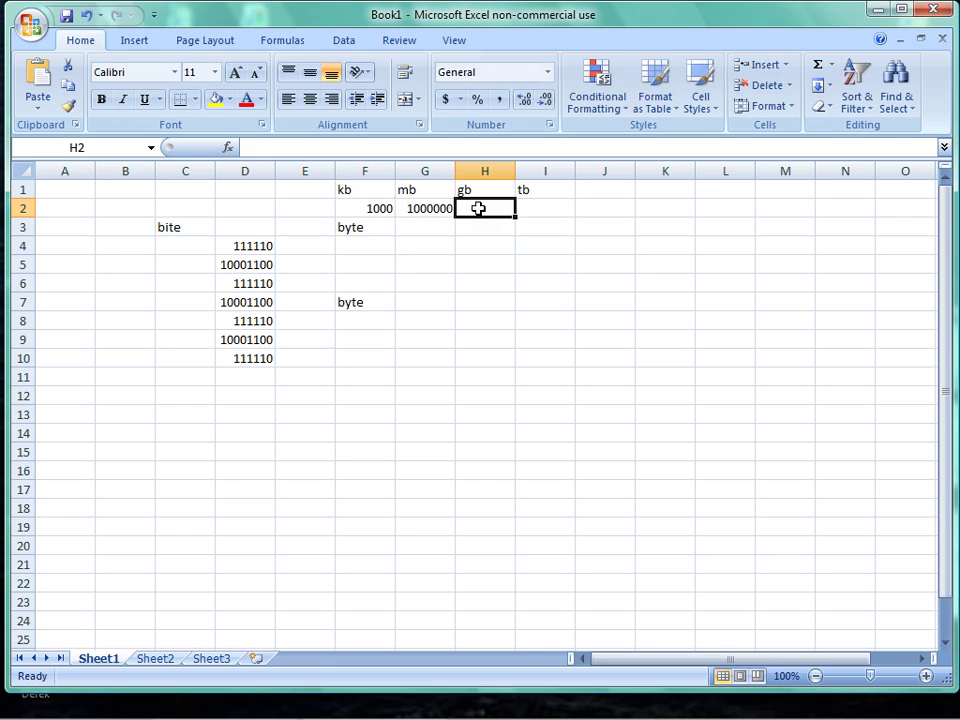
{"action": "type", "text": "1000"}
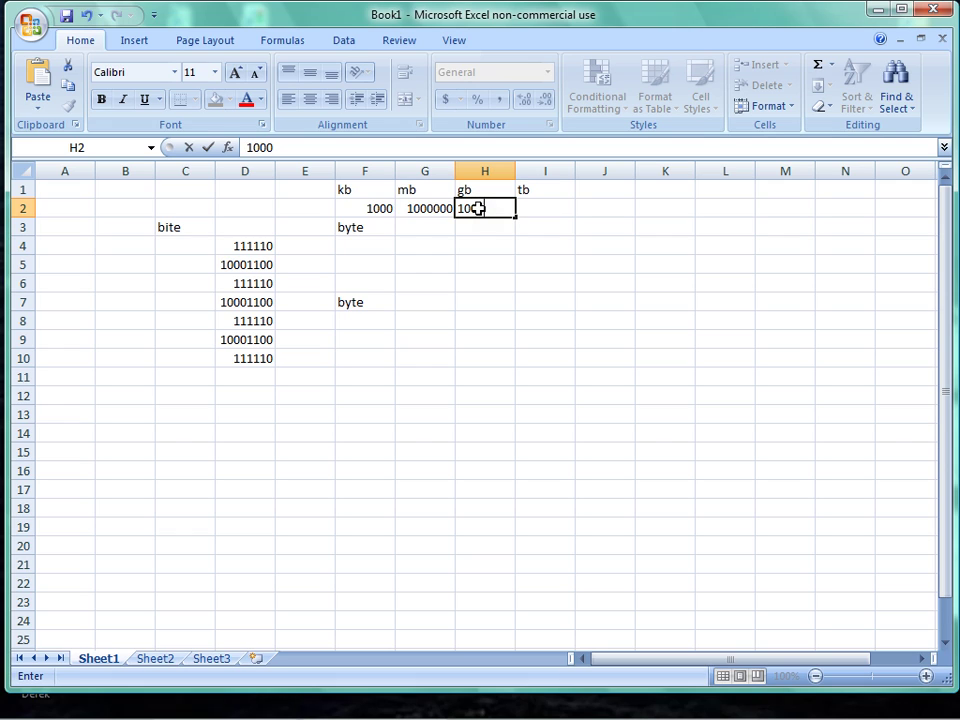
{"action": "type", "text": "000000"}
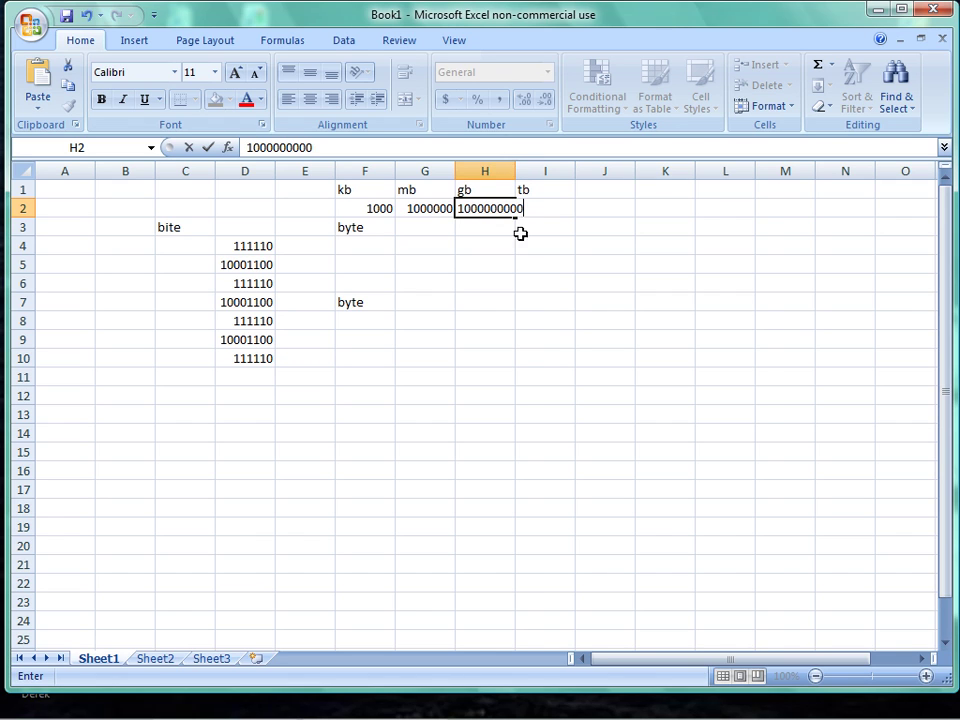
{"action": "left_click", "coordinate": [512, 264]}
- Widen column H and column I to make room for long numbers, with column I the wider
{"action": "left_click_drag", "start_coordinate": [515, 171], "coordinate": [546, 171]}
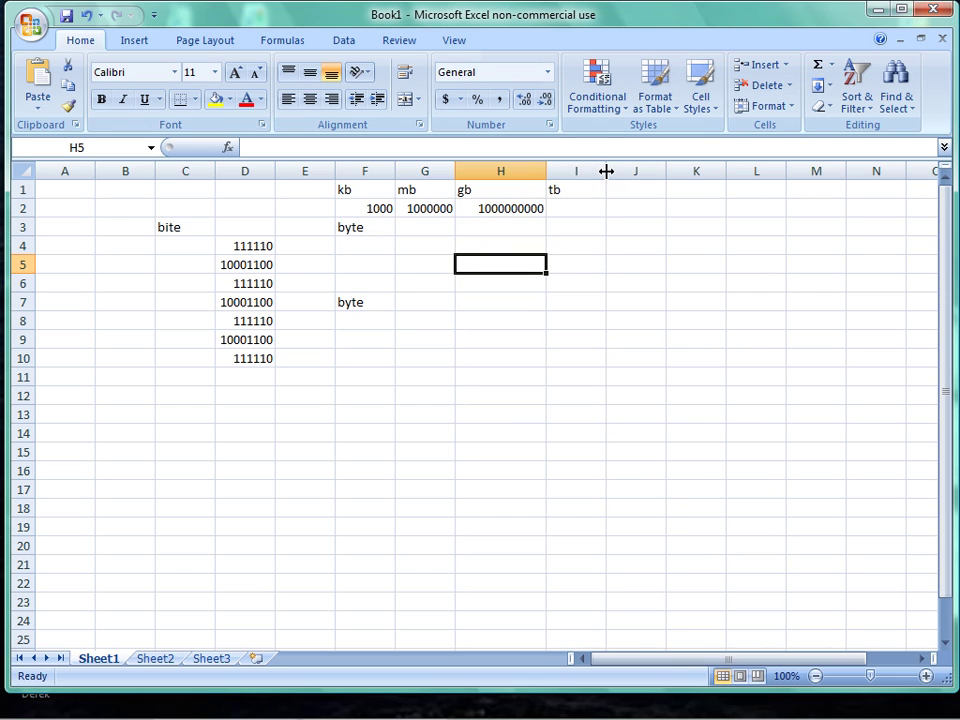
{"action": "left_click_drag", "start_coordinate": [606, 171], "coordinate": [663, 171]}
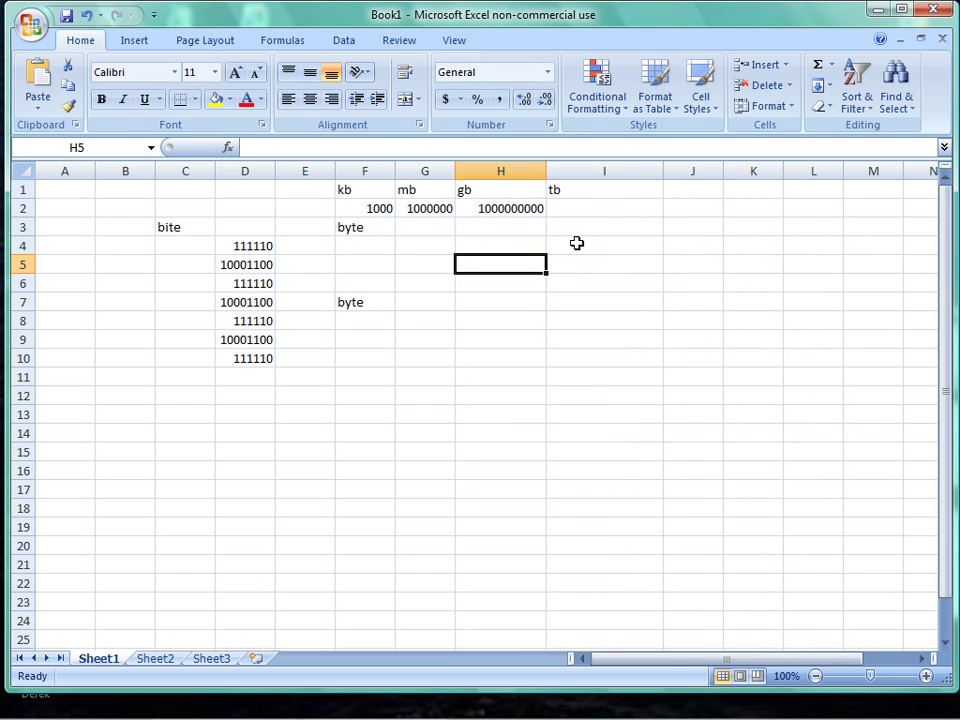
{"action": "left_click", "coordinate": [573, 206]}
{"action": "type", "text": "1"}
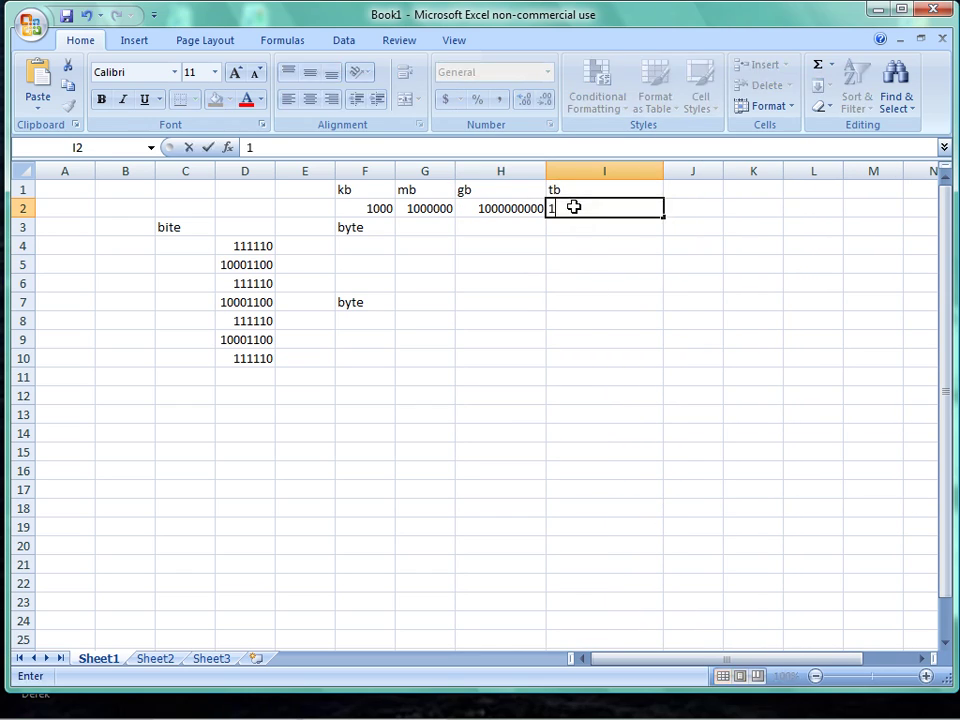
{"action": "type", "text": "000000000"}
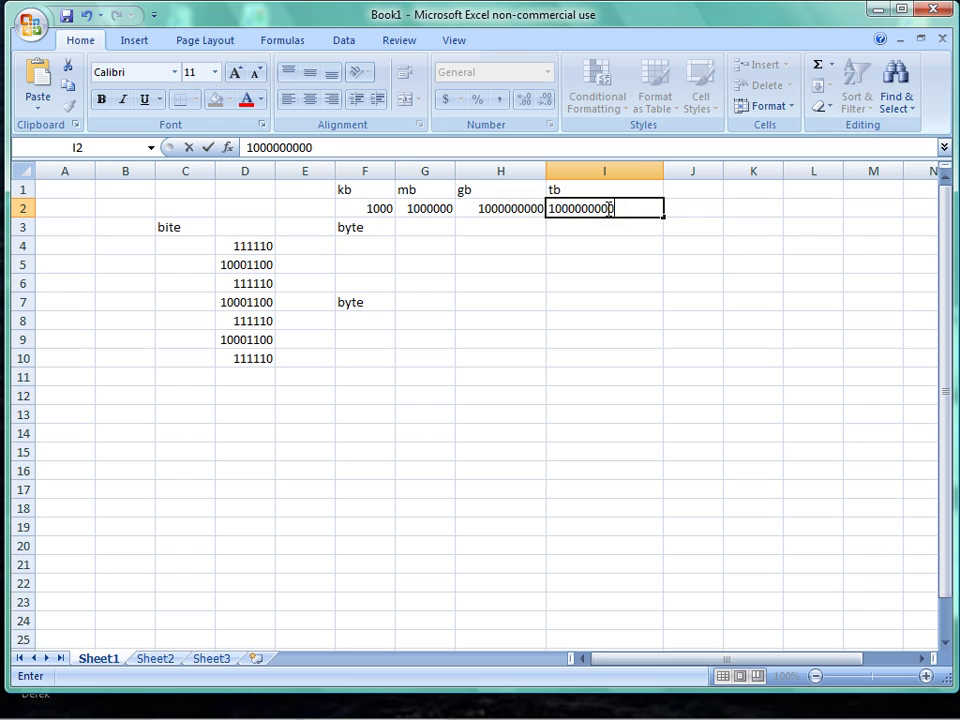
{"action": "type", "text": "00"}
{"action": "left_click", "coordinate": [560, 271]}
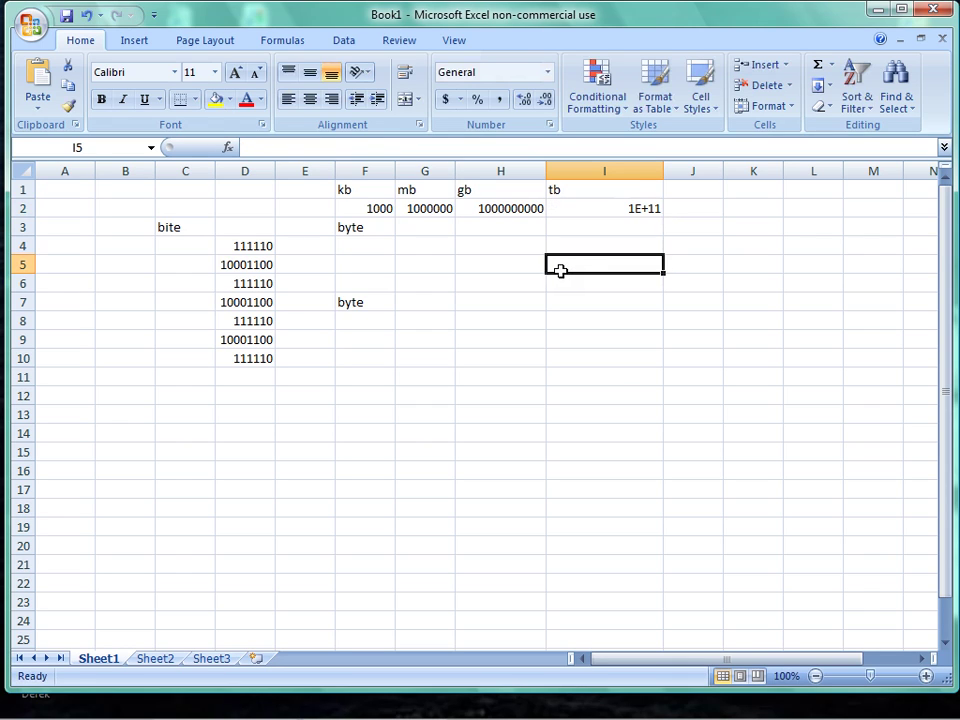
{"action": "left_click", "coordinate": [560, 207]}
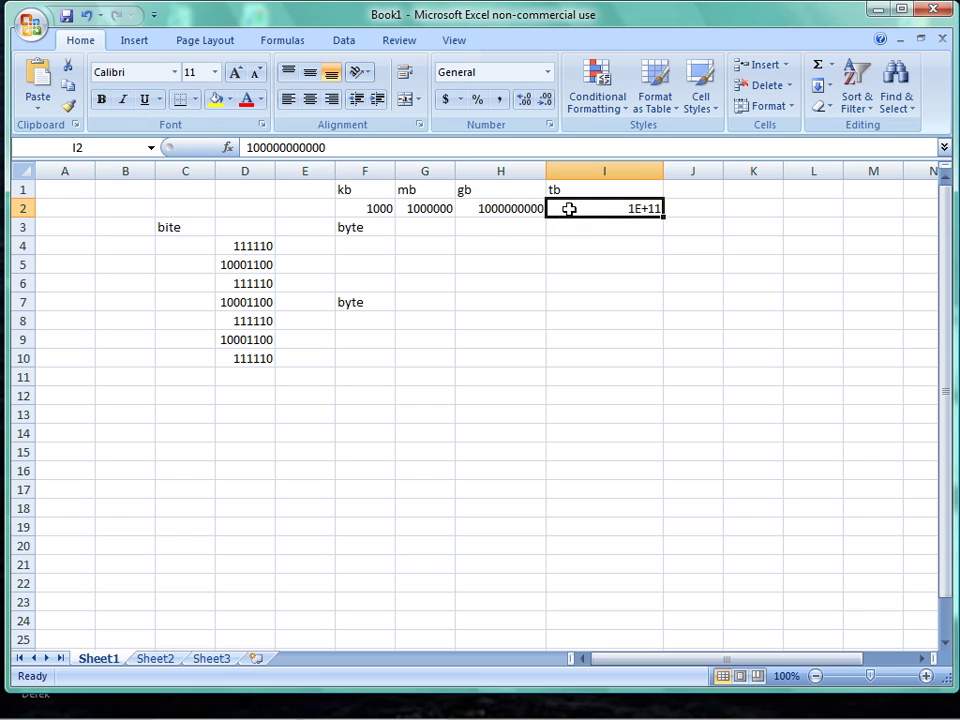
{"action": "right_click", "coordinate": [568, 208]}
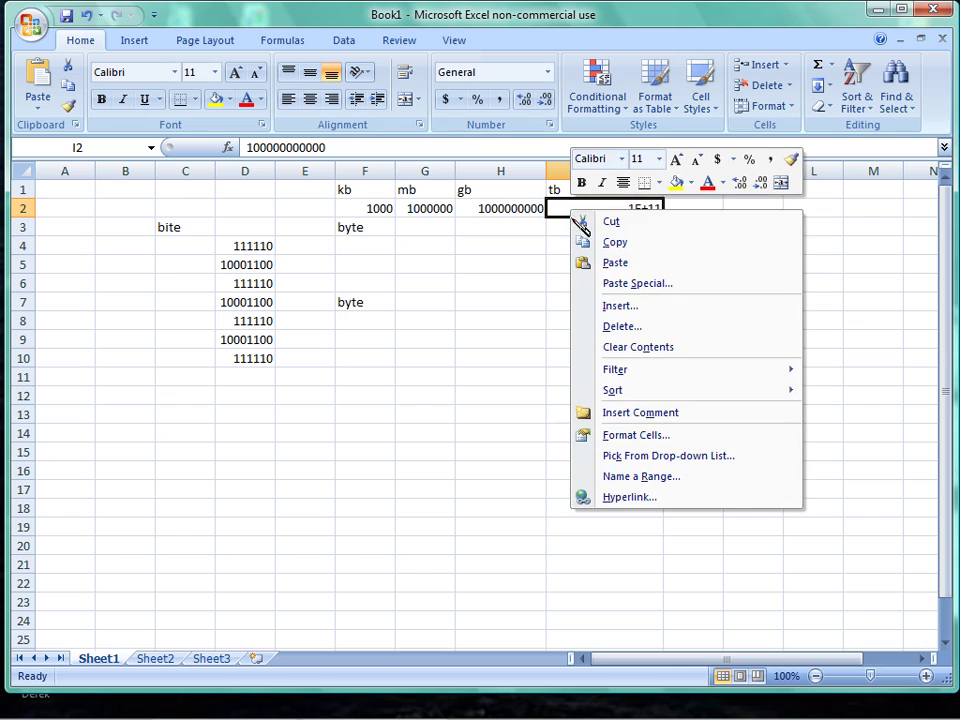
{"action": "left_click", "coordinate": [614, 350]}
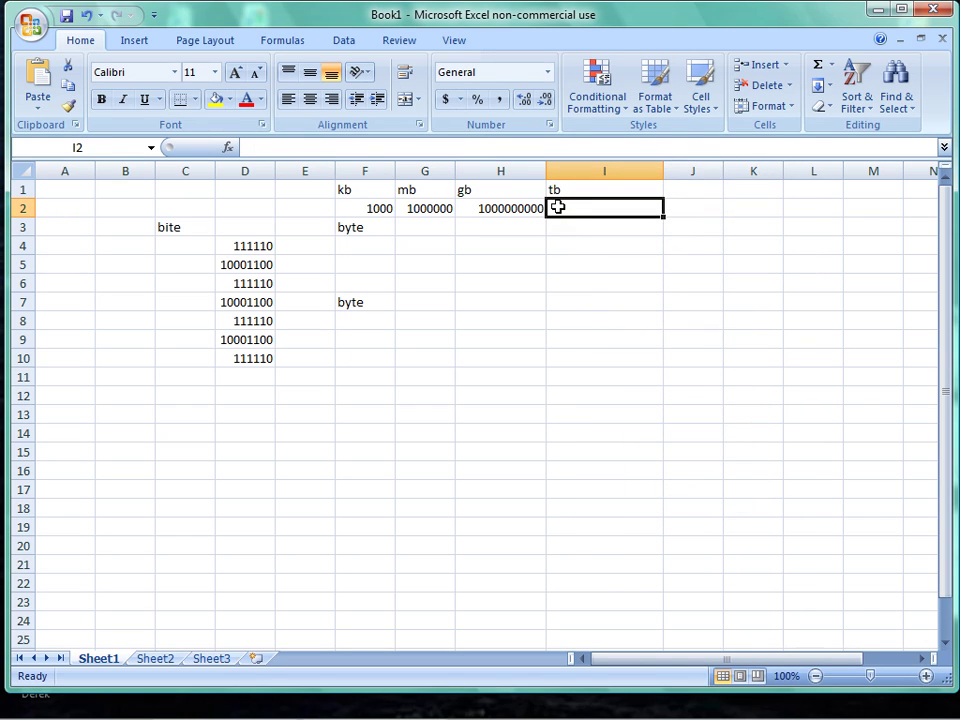
- Enter 1,000,000,000,000 with comma separators in cell I2 under the tb heading
{"action": "type", "text": "1"}
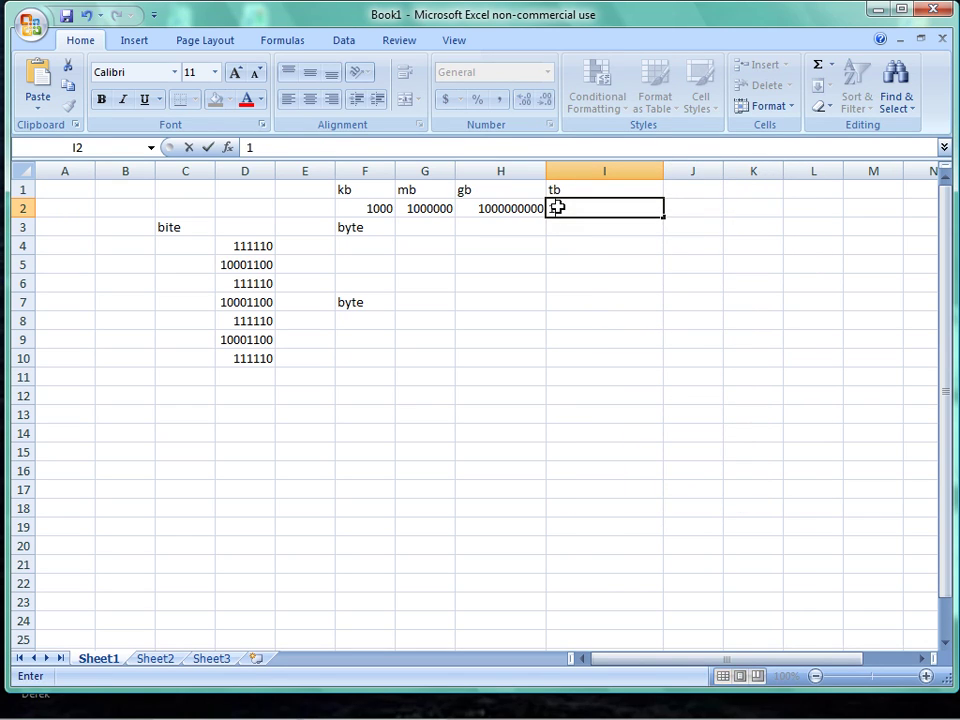
{"action": "type", "text": ",000,000,000"}
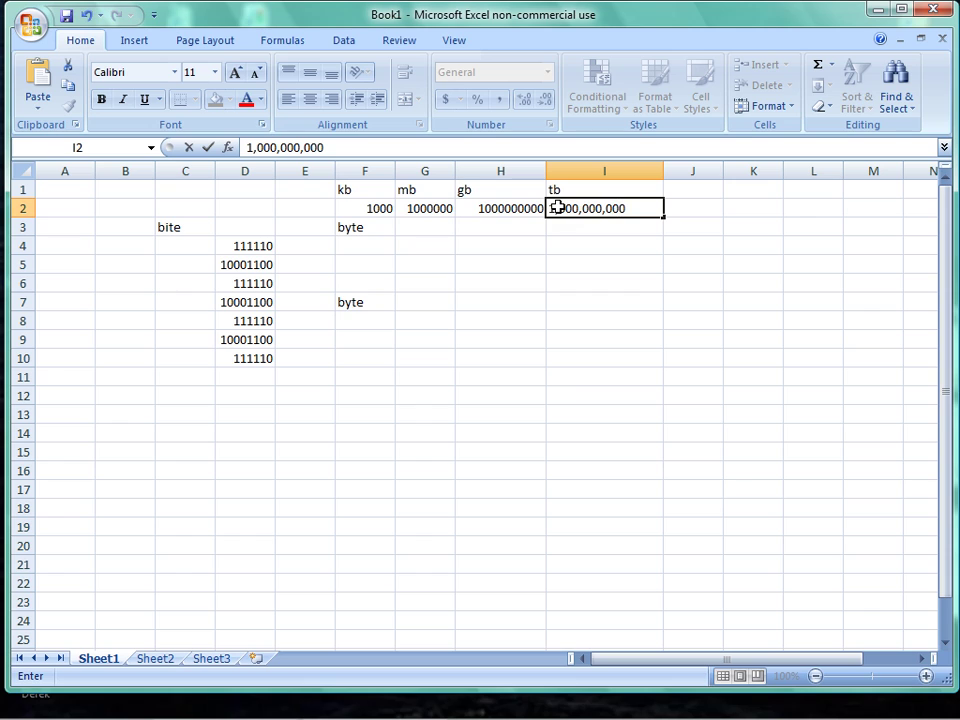
{"action": "left_click", "coordinate": [587, 292]}
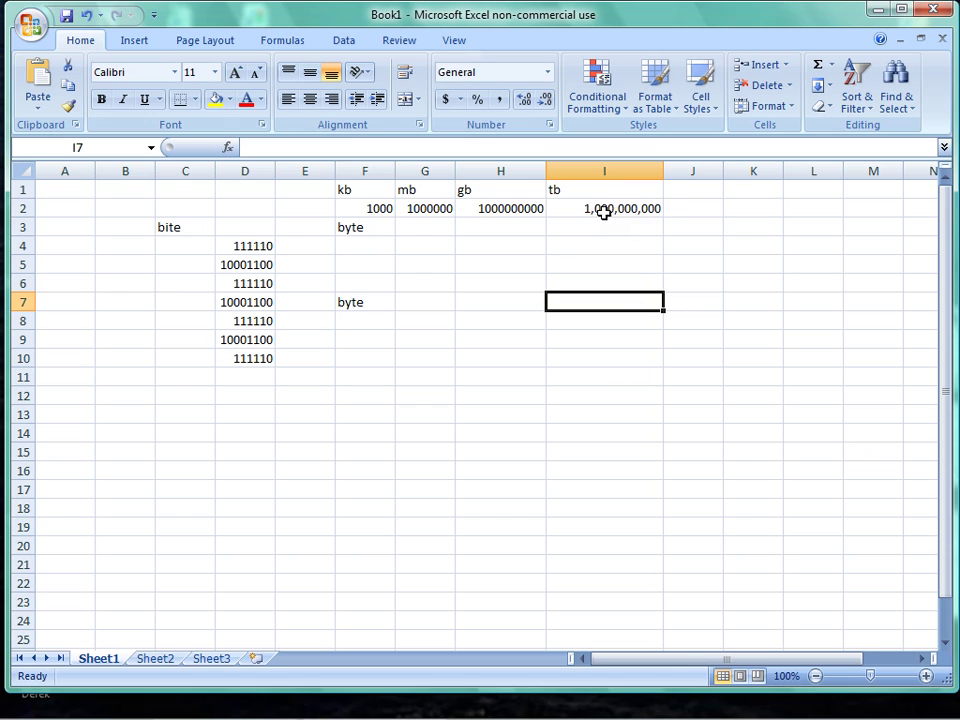
{"action": "left_click", "coordinate": [659, 206]}
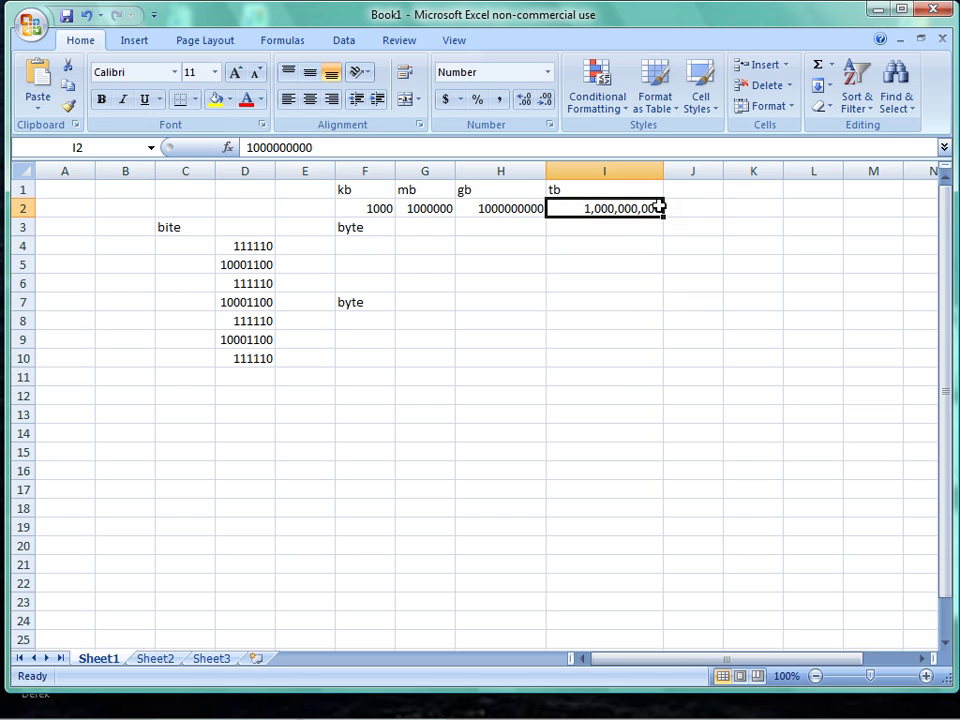
{"action": "double_click", "coordinate": [659, 206]}
{"action": "type", "text": ",000"}
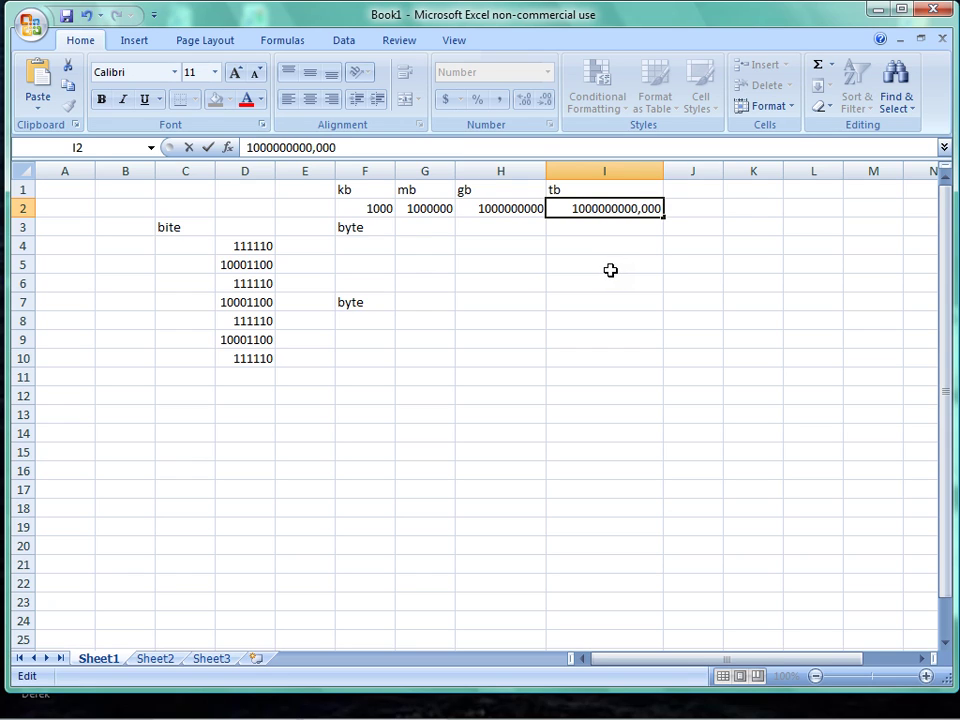
{"action": "left_click", "coordinate": [611, 268]}
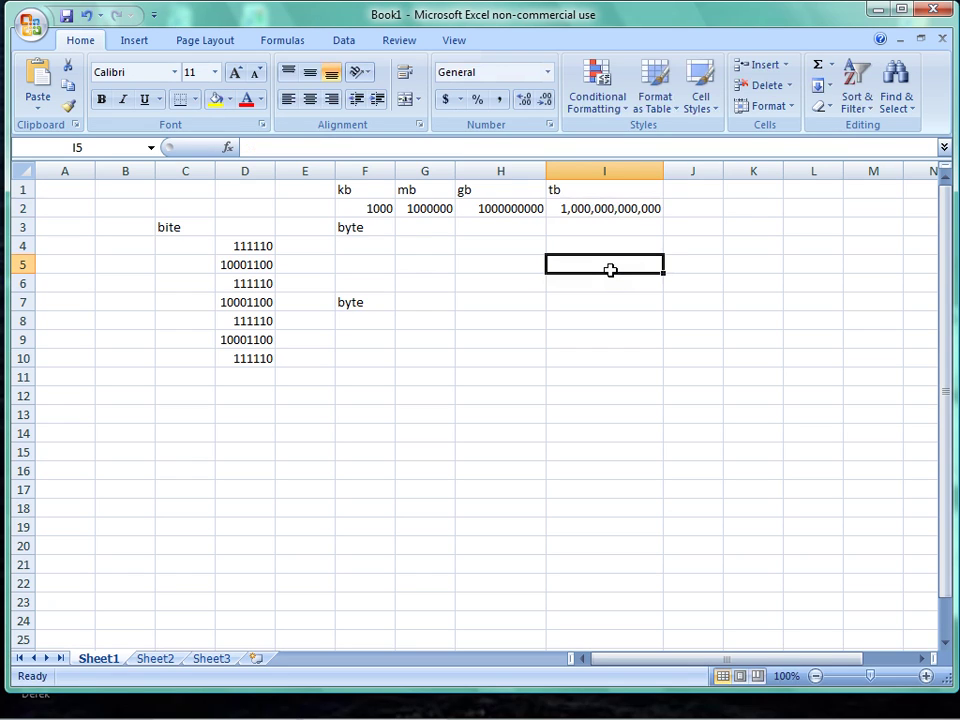
- Extend the six-digit binary values in cells D4, D6 and D8 to 11111011
{"action": "left_click", "coordinate": [269, 246]}
{"action": "double_click", "coordinate": [269, 246]}
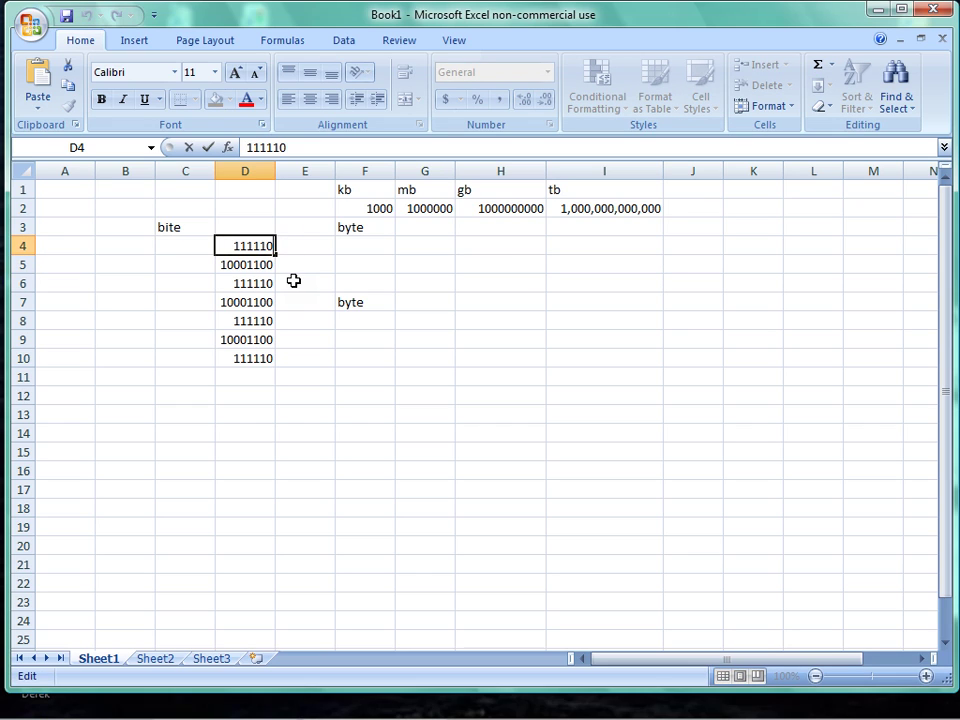
{"action": "type", "text": "111"}
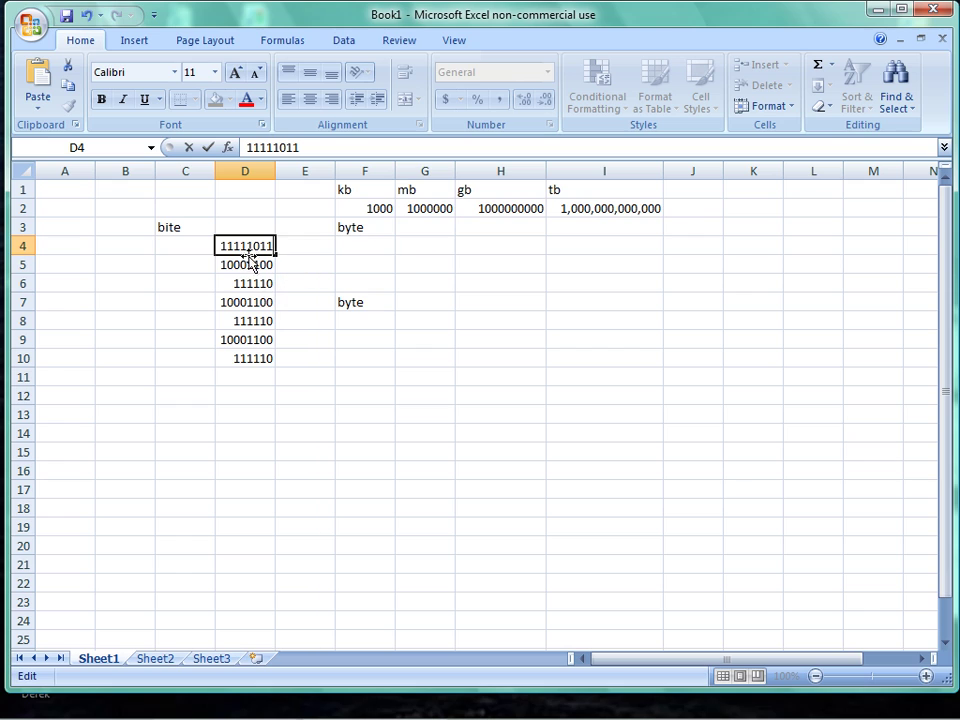
{"action": "left_click", "coordinate": [272, 283]}
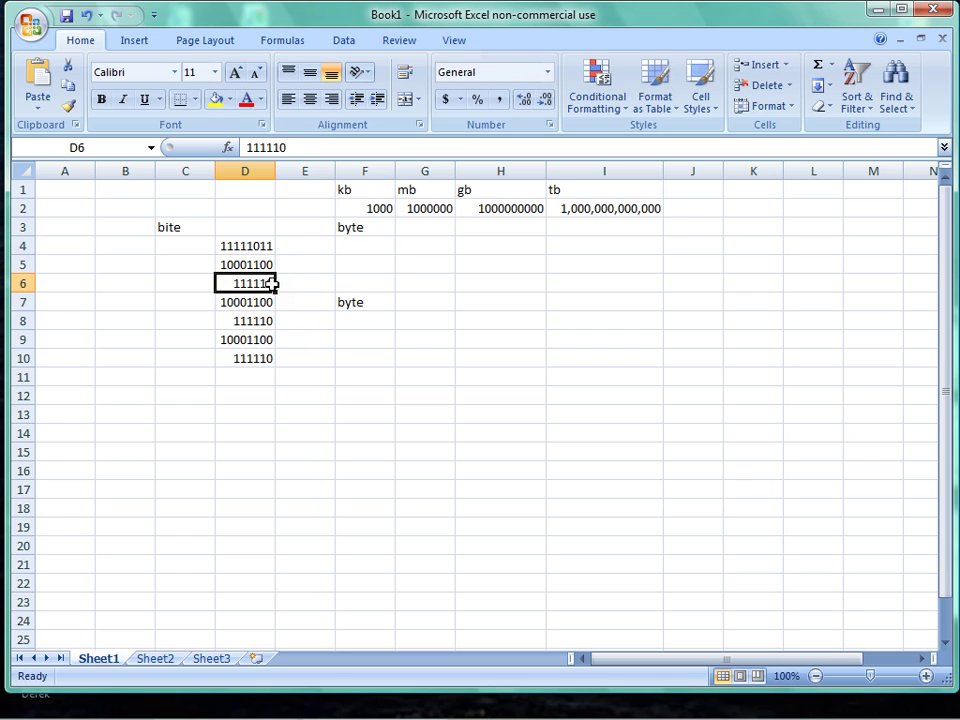
{"action": "double_click", "coordinate": [272, 282]}
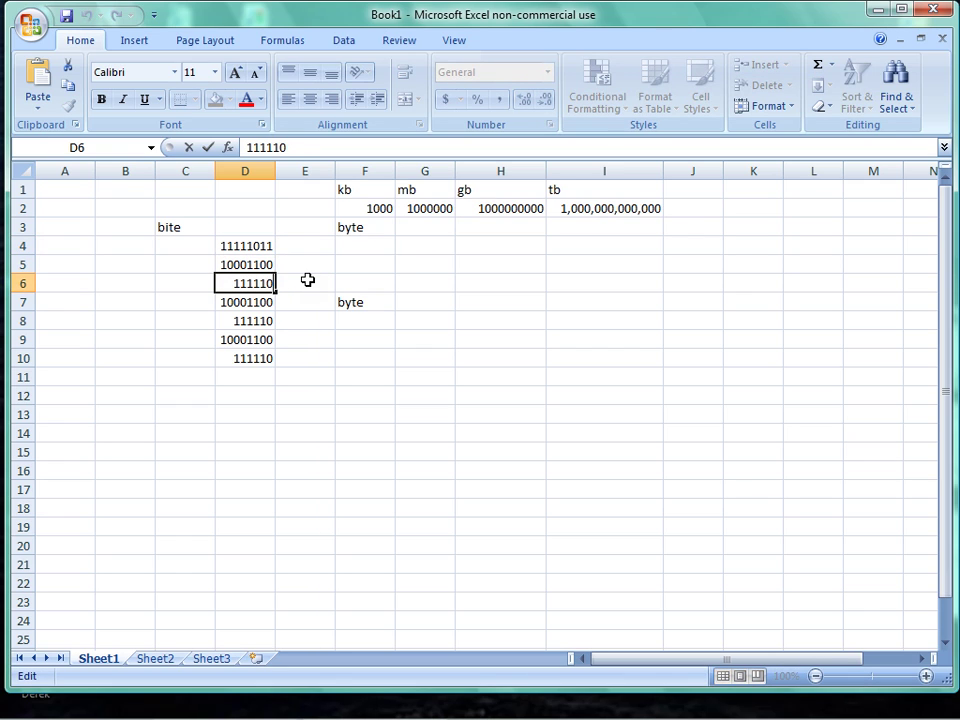
{"action": "type", "text": "111"}
{"action": "left_click", "coordinate": [272, 320]}
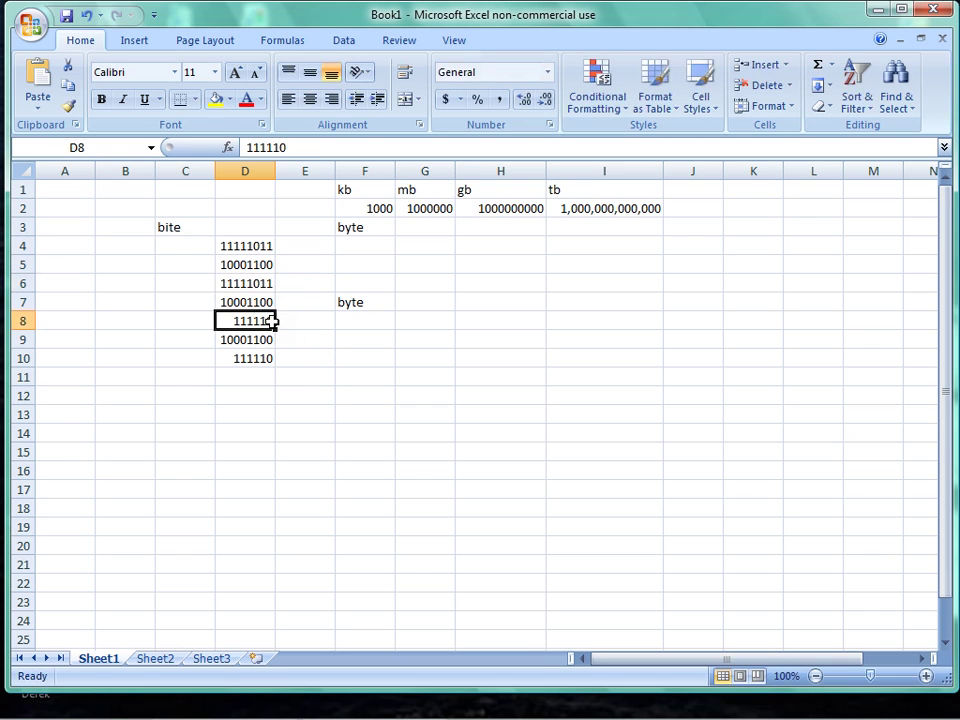
{"action": "double_click", "coordinate": [272, 320]}
{"action": "type", "text": "11"}
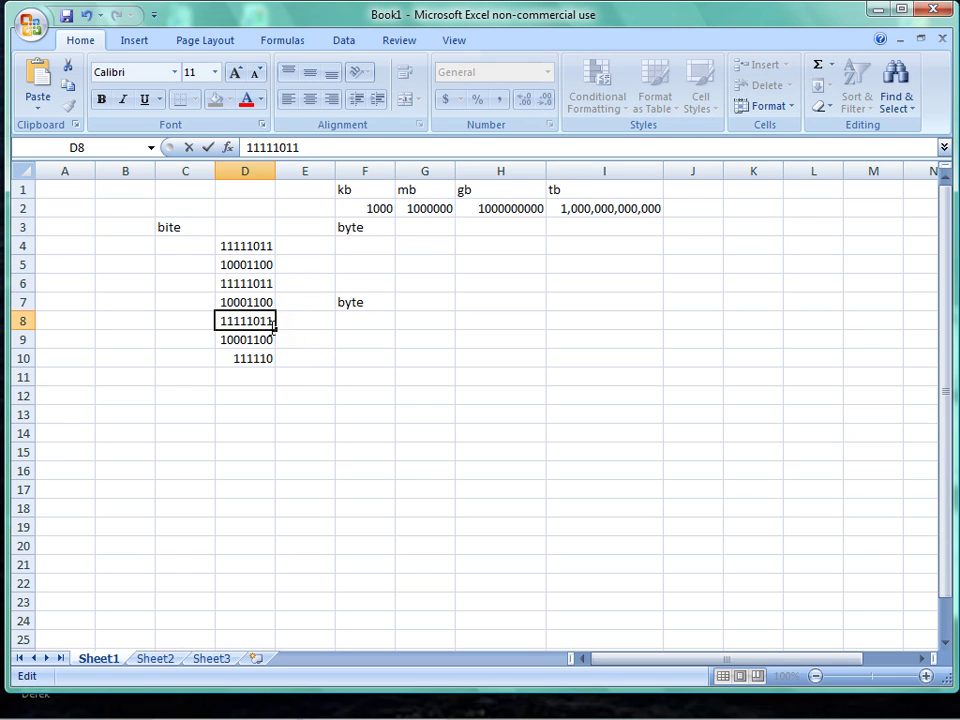
- Replace the last binary value, in cell D10, with 11100001
{"action": "left_click", "coordinate": [271, 357]}
{"action": "type", "text": "111"}
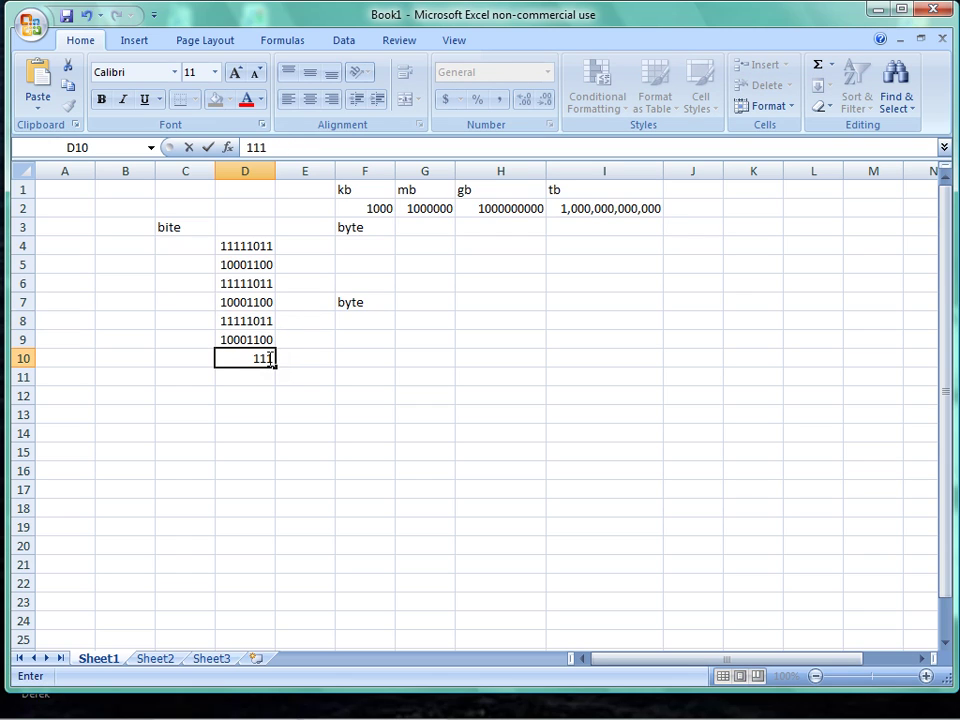
{"action": "type", "text": "00001"}
{"action": "left_click", "coordinate": [291, 397]}
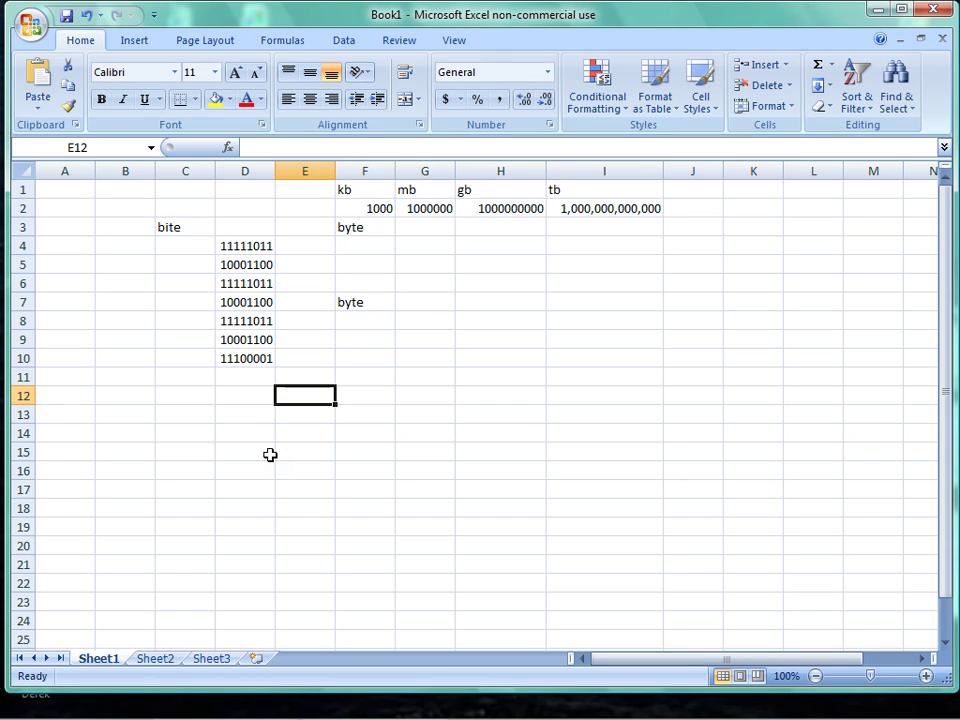
- Enter the example file size 35.4m in cell E14, below the binary values
{"action": "left_click", "coordinate": [297, 431]}
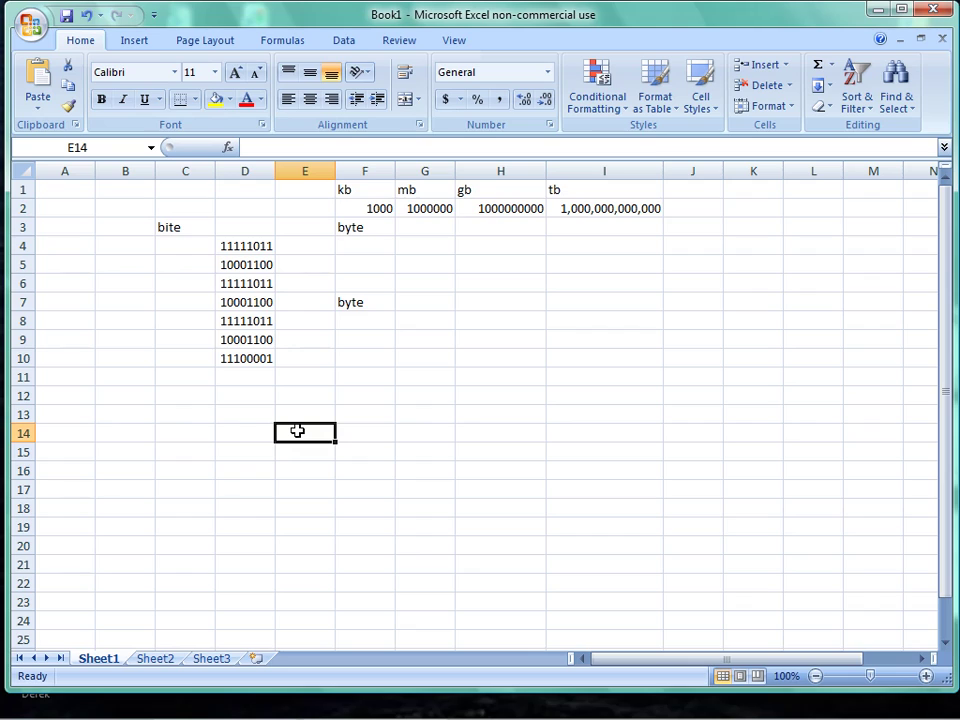
{"action": "type", "text": "35."}
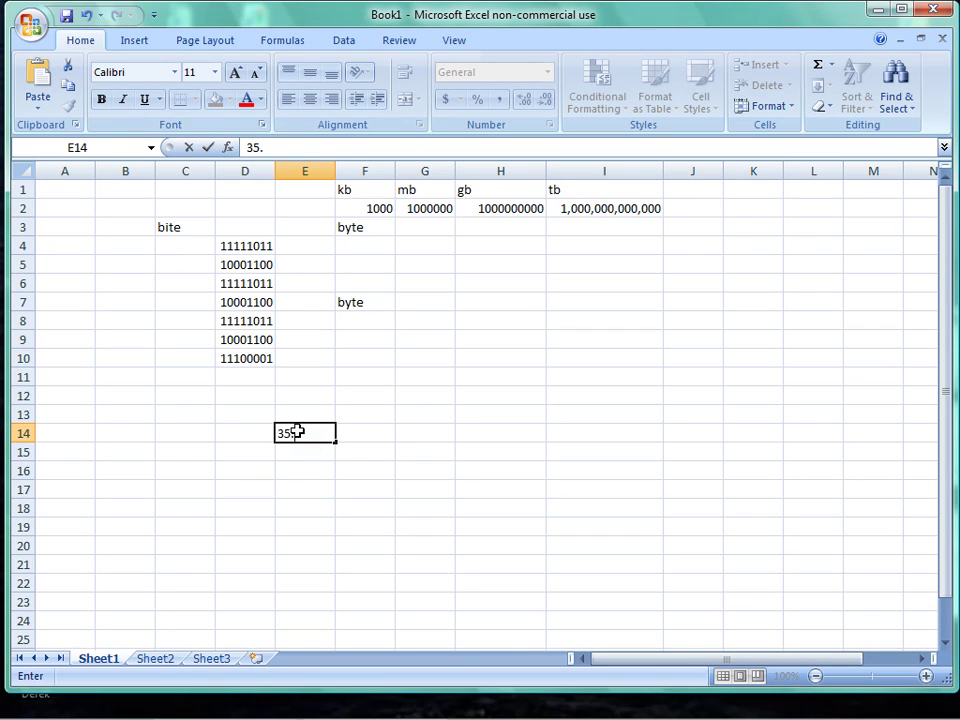
{"action": "type", "text": "4m"}
{"action": "left_click", "coordinate": [349, 436]}
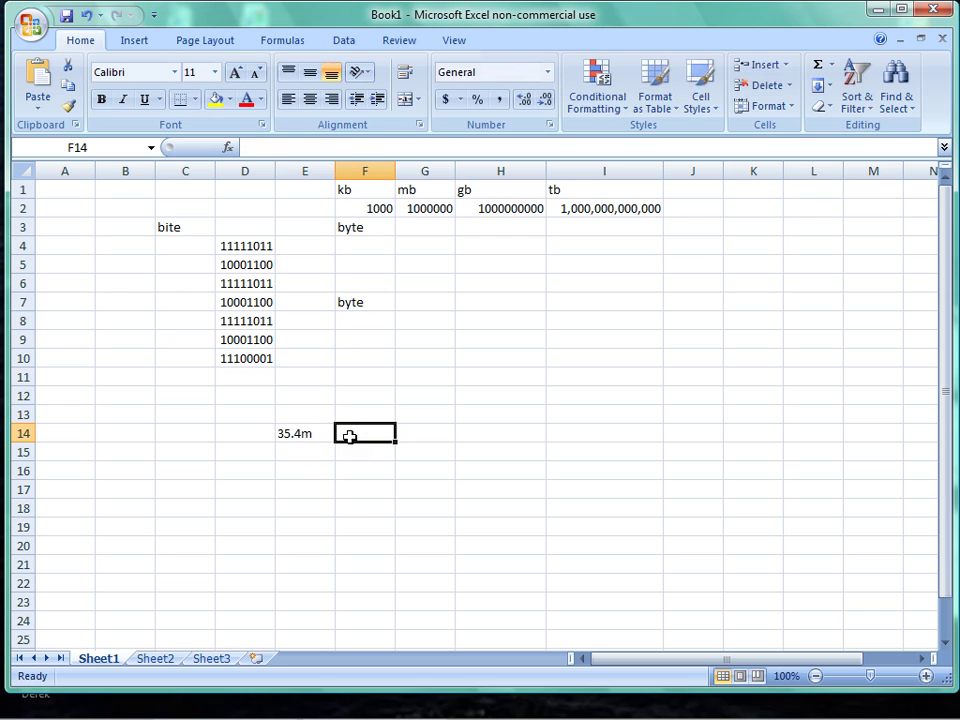
- Enter the text "downloaded 11.1 @ 132kb per sec" in cell F14, beside the example file size
{"action": "type", "text": "do"}
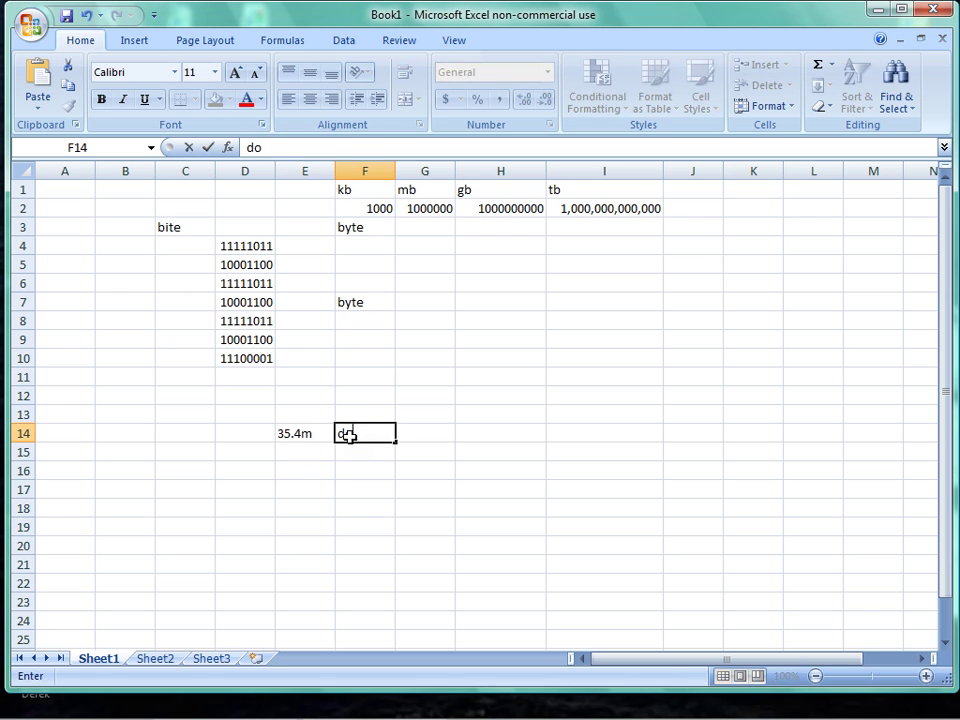
{"action": "type", "text": "wnloade"}
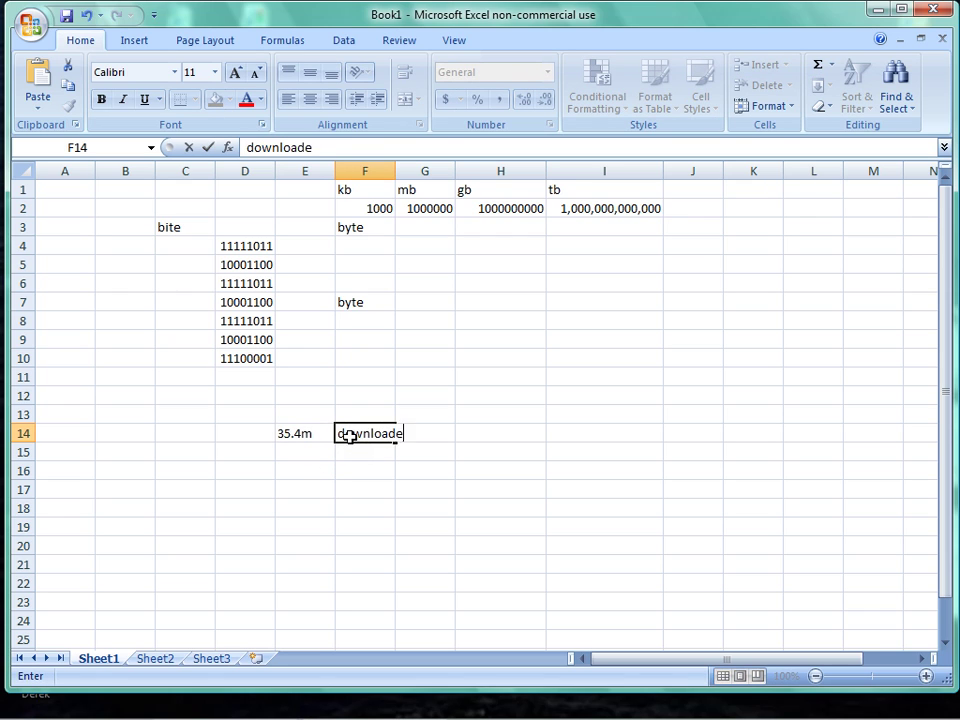
{"action": "type", "text": "d 11.1 @"}
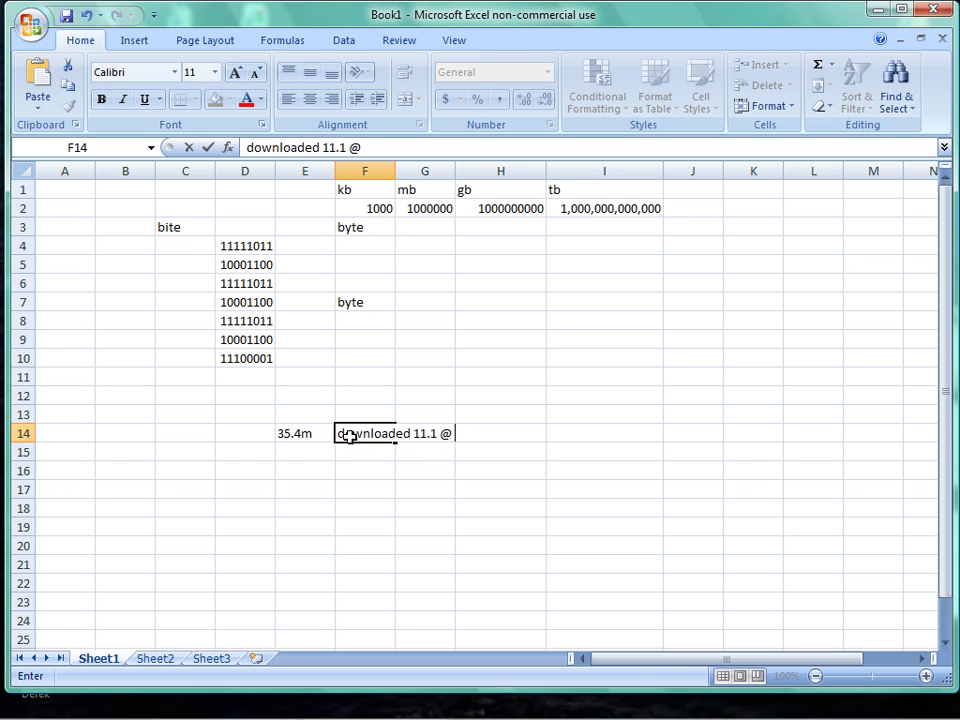
{"action": "type", "text": " 132kb per sec"}
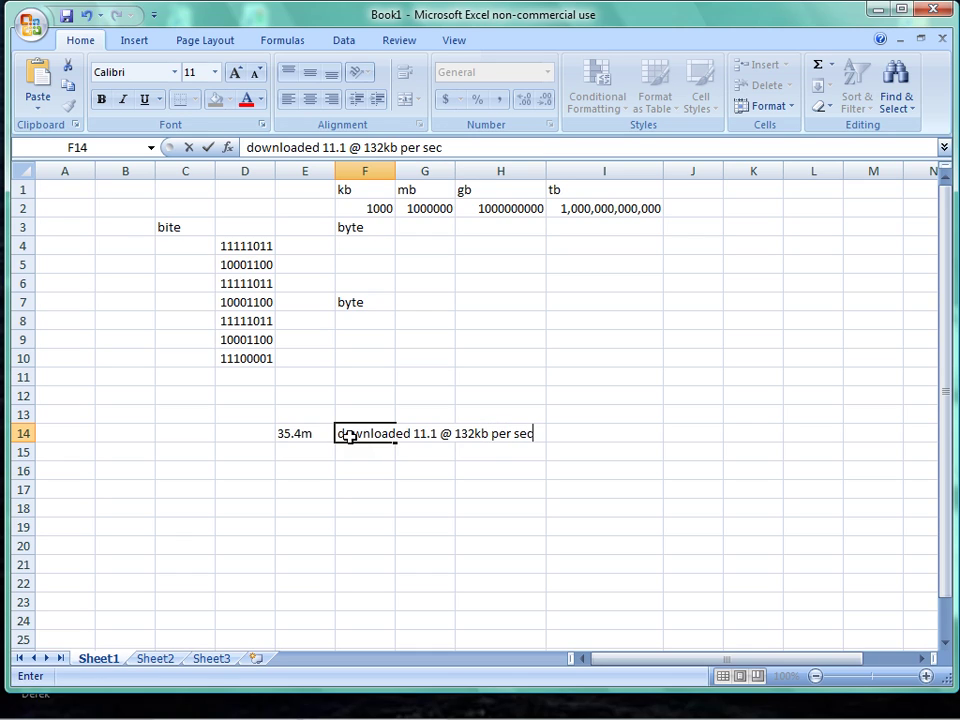
{"action": "left_click", "coordinate": [369, 476]}
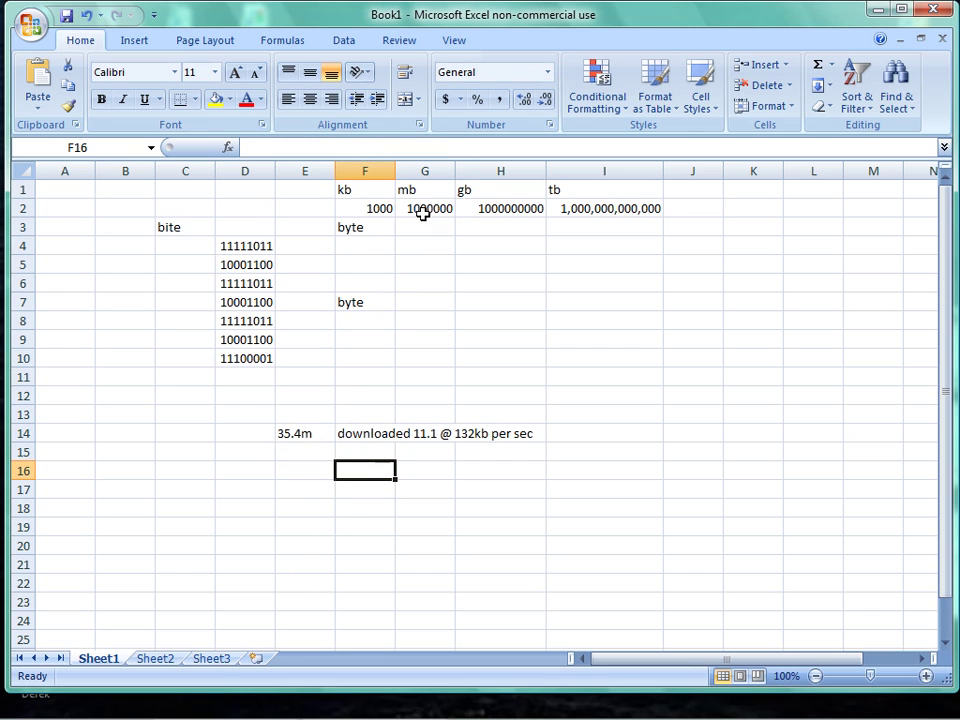
- Complete the unit of the example file size in cell E14 so it reads 35.4mb
{"action": "left_click", "coordinate": [317, 433]}
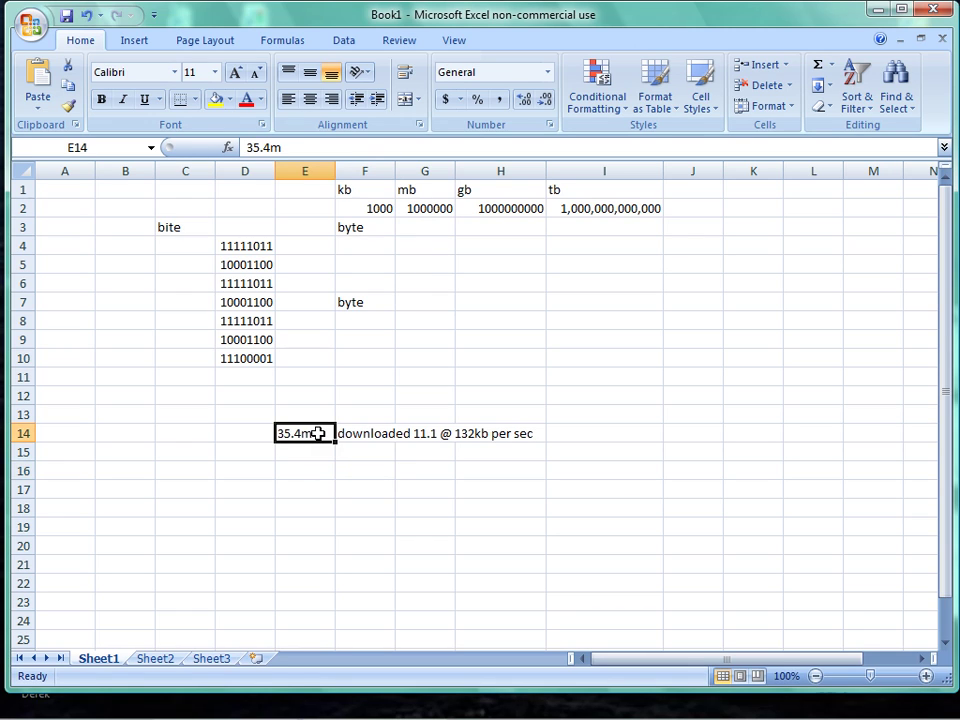
{"action": "double_click", "coordinate": [317, 433]}
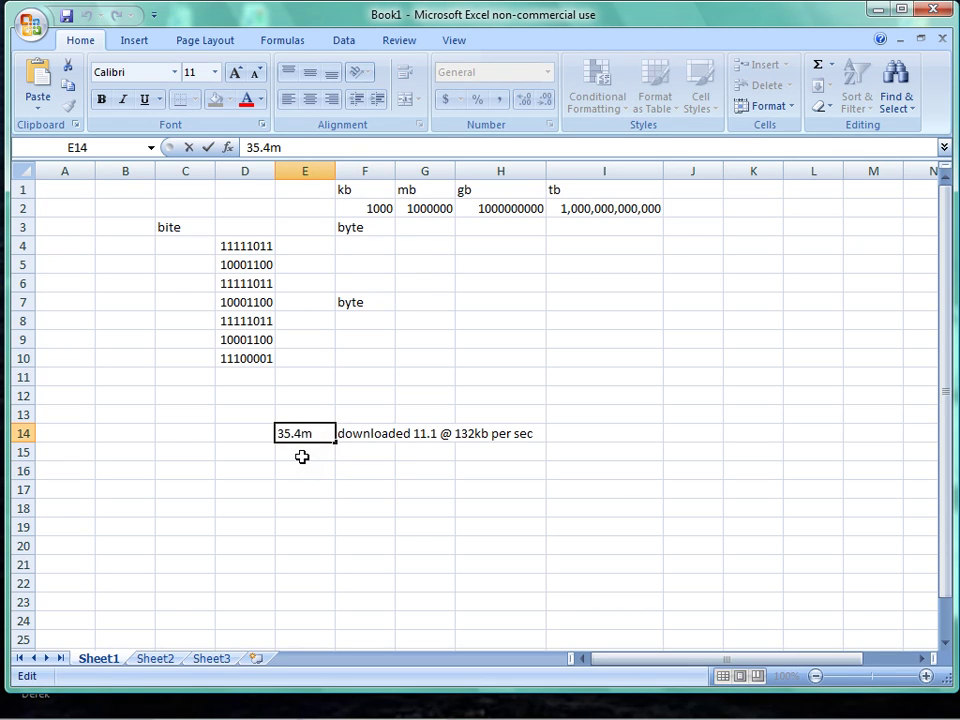
{"action": "type", "text": "b"}
- Enter the text "1min 43 sec remaining" in cell H15, below the download speed
{"action": "left_click", "coordinate": [463, 451]}
{"action": "type", "text": "1min"}
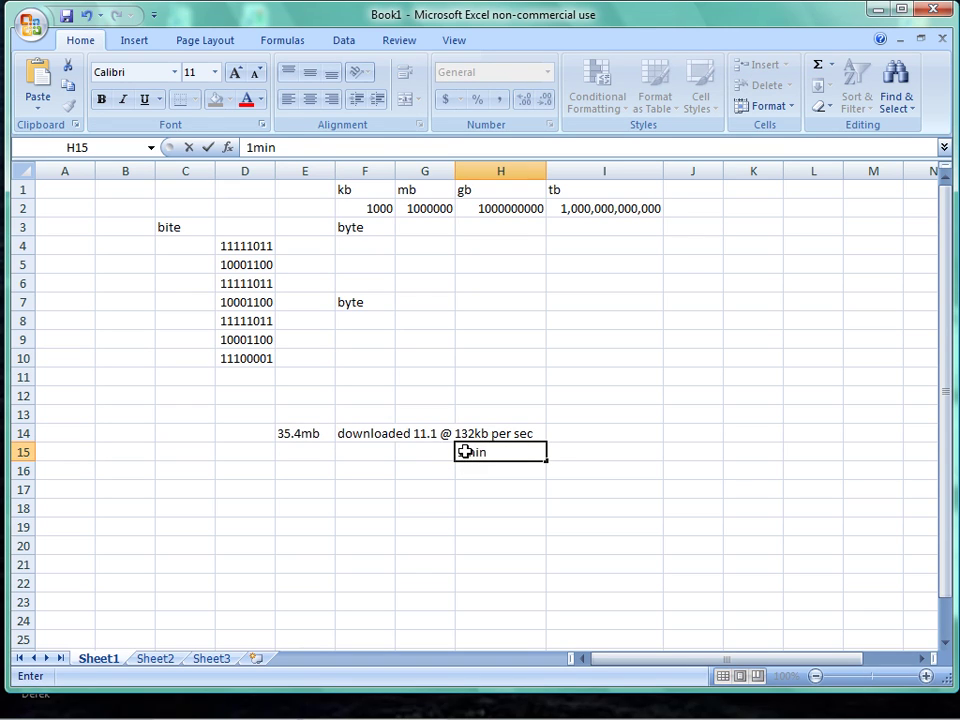
{"action": "type", "text": "3 sec remaining"}
{"action": "left_click", "coordinate": [498, 485]}
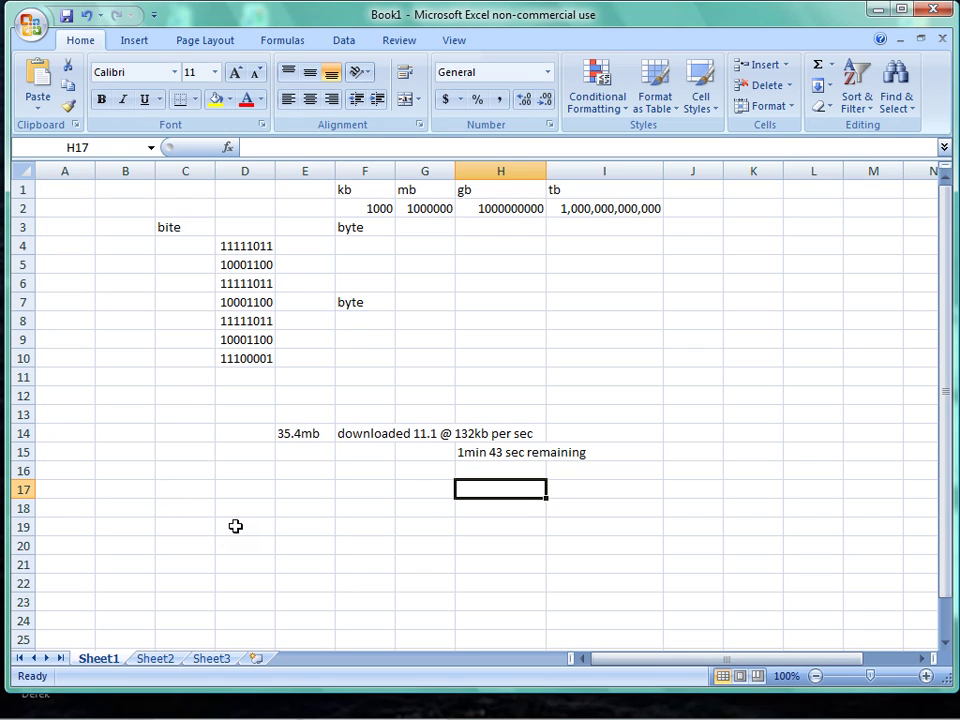
- Enter the label "hp 250g hard drive" in cell E19
{"action": "left_click", "coordinate": [298, 526]}
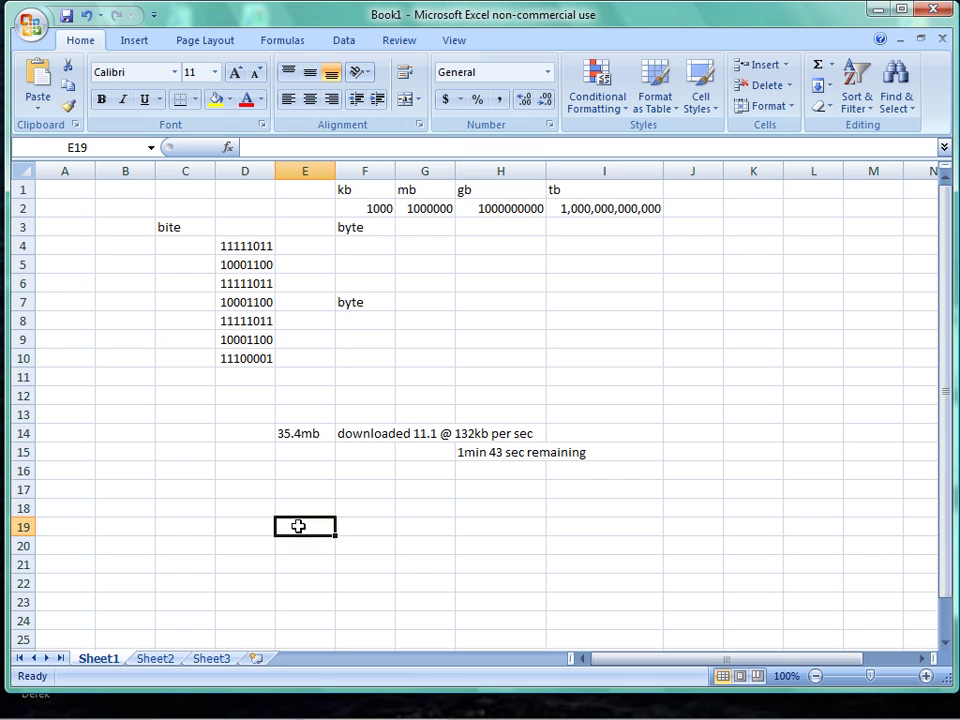
{"action": "type", "text": "ho"}
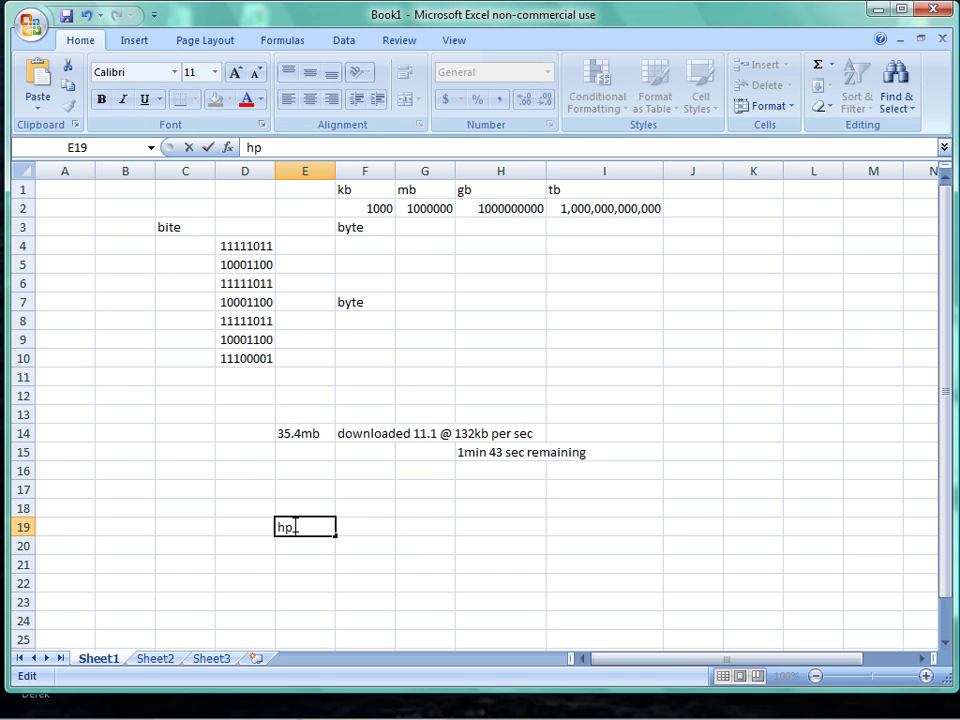
{"action": "type", "text": "250"}
{"action": "type", "text": "t"}
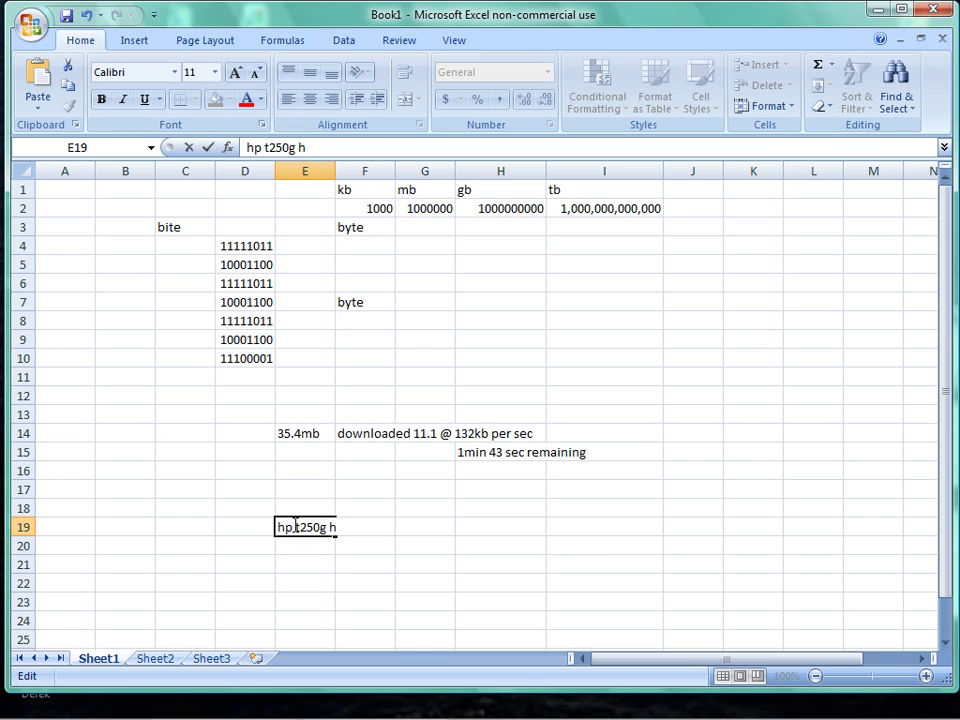
{"action": "key", "text": "BackSpace"}
{"action": "key", "text": "BackSpace"}
{"action": "key", "text": "BackSpace"}
{"action": "key", "text": "BackSpace"}
{"action": "key", "text": "BackSpace"}
{"action": "type", "text": "ard driv"}
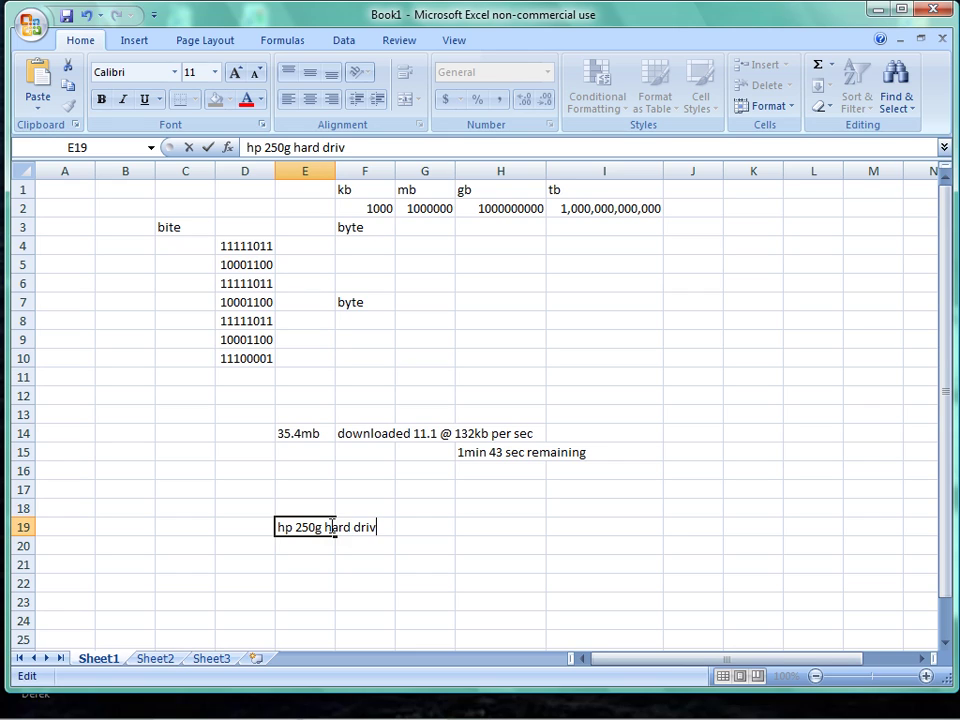
{"action": "type", "text": "e"}
{"action": "left_click", "coordinate": [363, 571]}
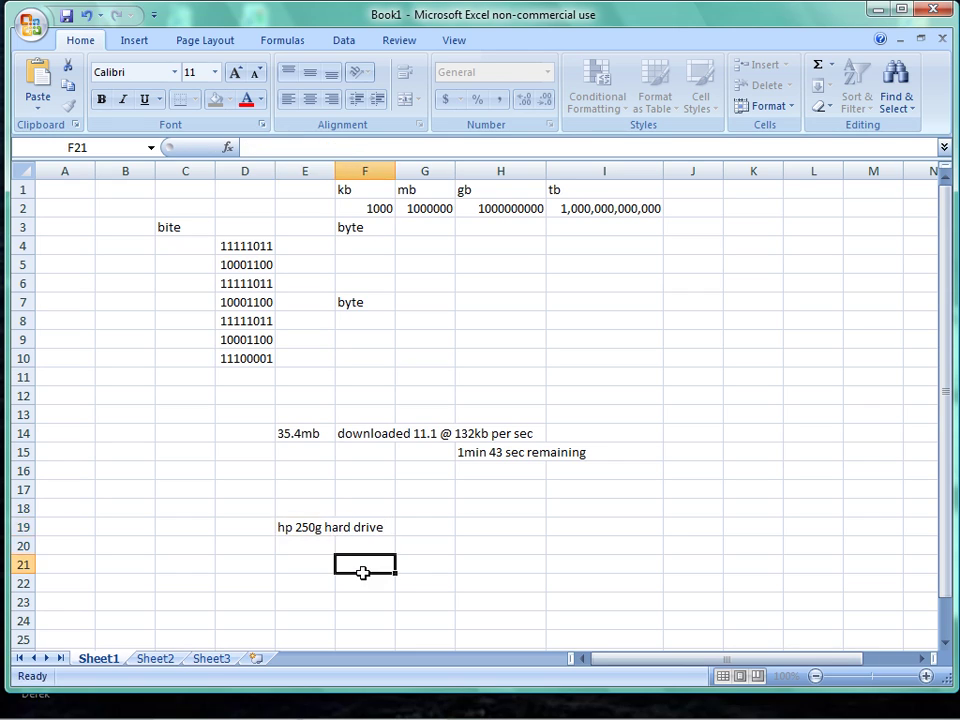
- Capitalize the unit letter in the hard drive label in cell E19 to read "hp 250G hard drive"
{"action": "left_click", "coordinate": [320, 527]}
{"action": "double_click", "coordinate": [320, 527]}
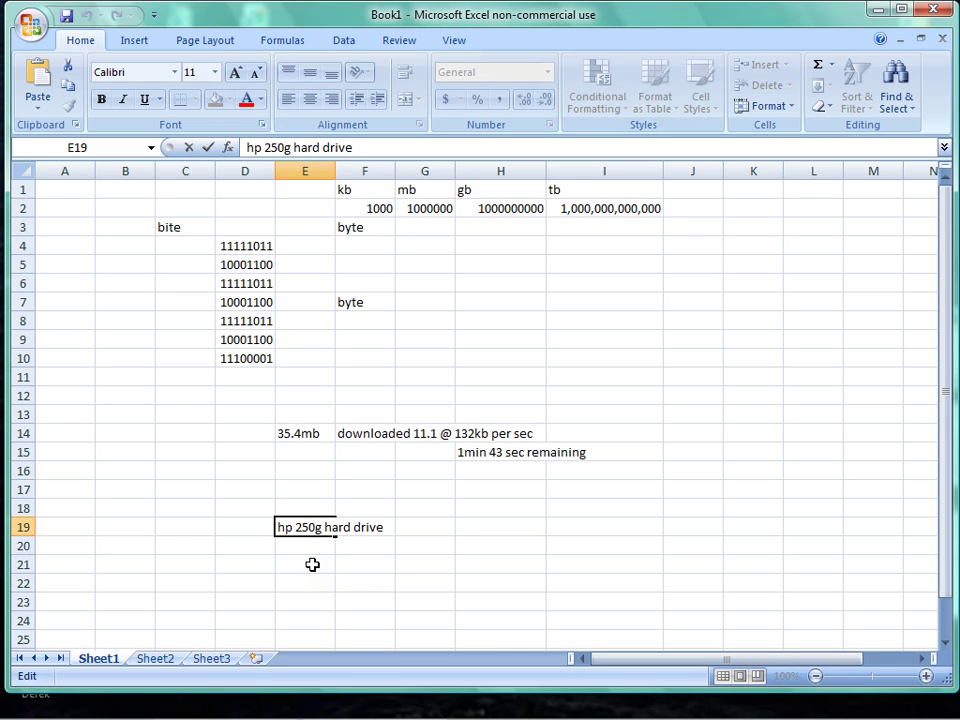
{"action": "key", "text": "BackSpace"}
{"action": "type", "text": "G"}
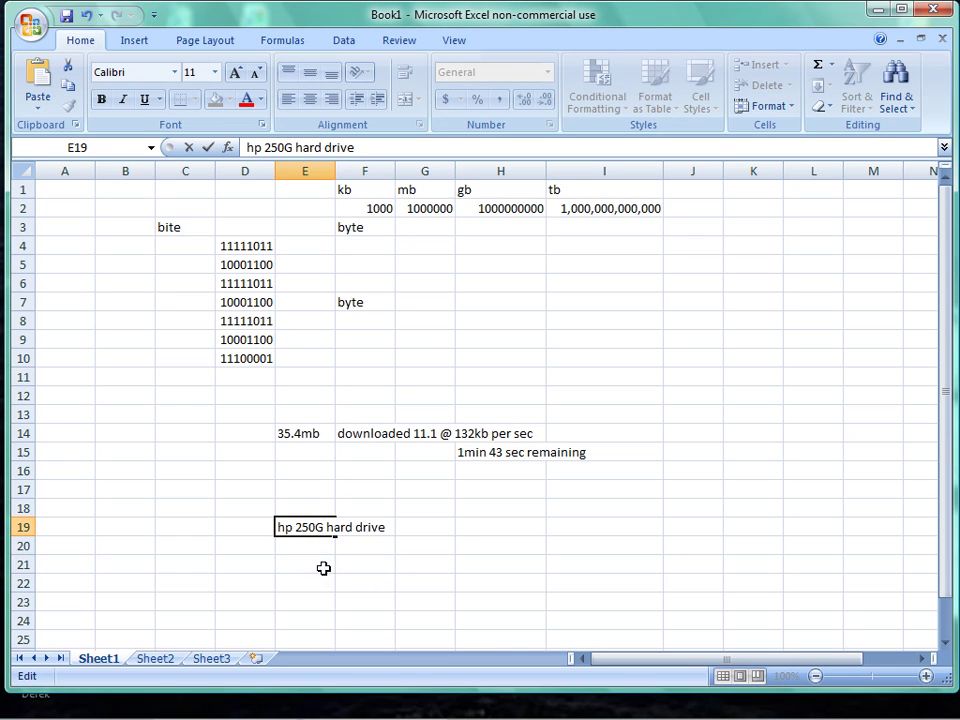
{"action": "left_click", "coordinate": [446, 552]}
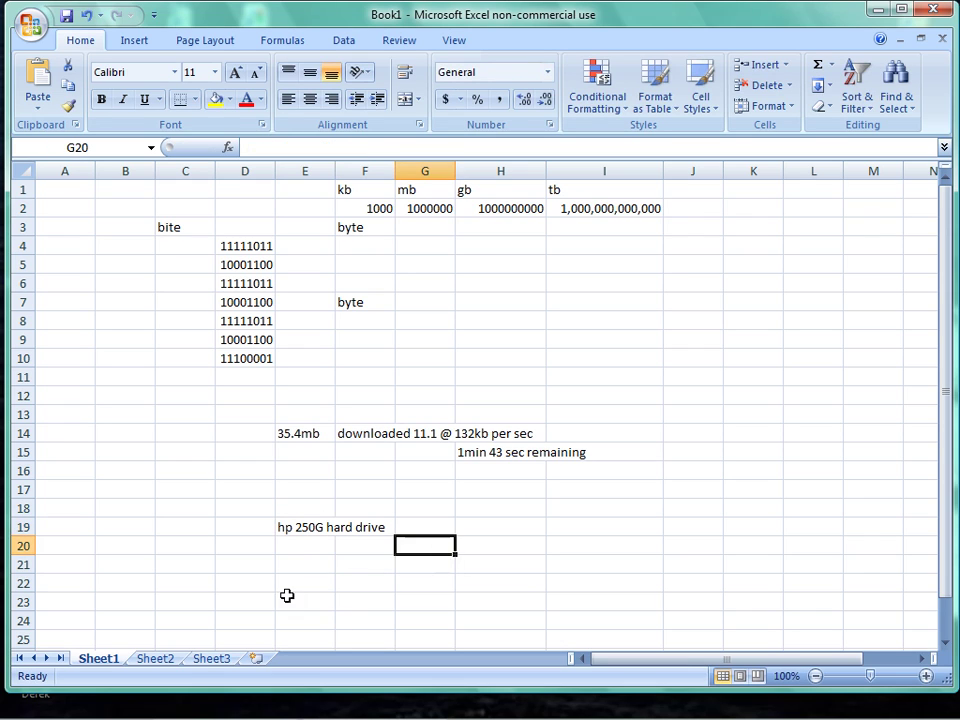
- Enter the label "500G hard drive" in cell E20, below the hp drive label
{"action": "left_click", "coordinate": [304, 544]}
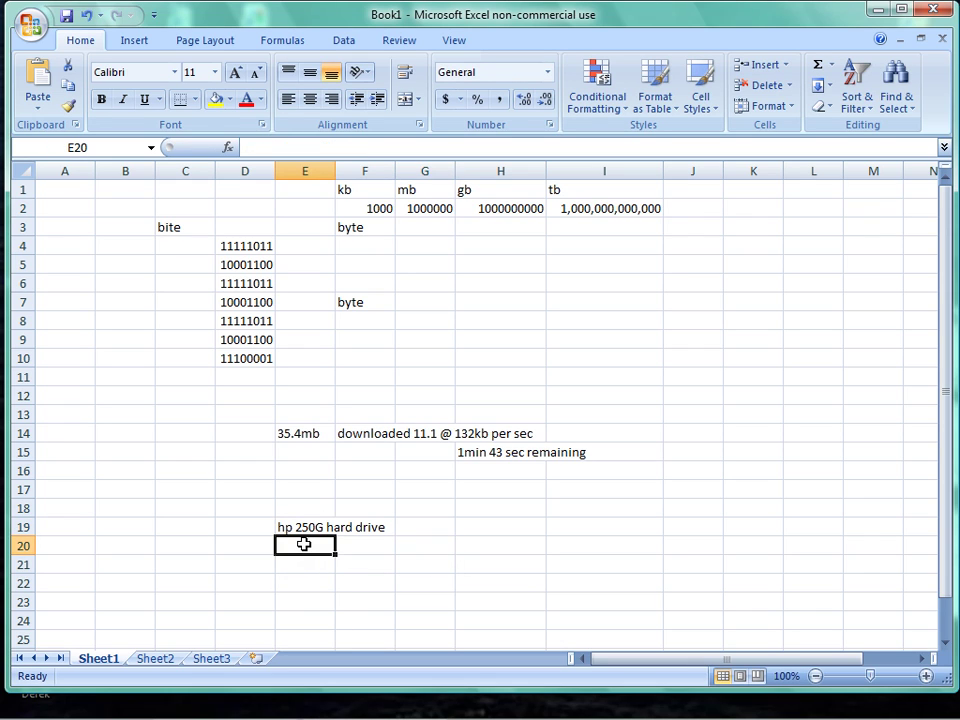
{"action": "type", "text": "500G"}
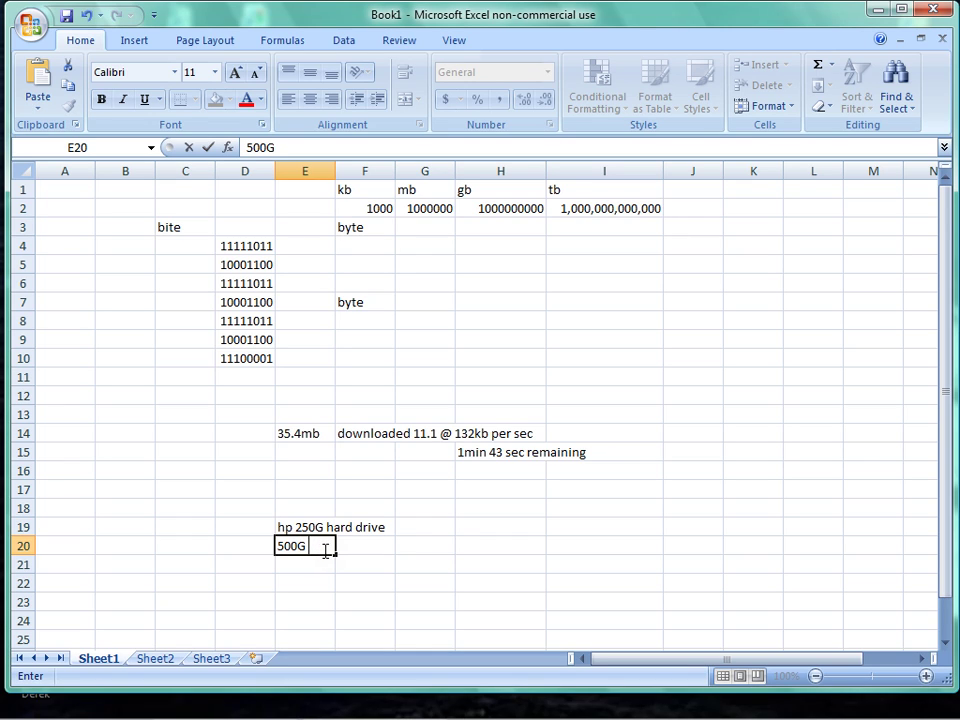
{"action": "type", "text": "hard drive"}
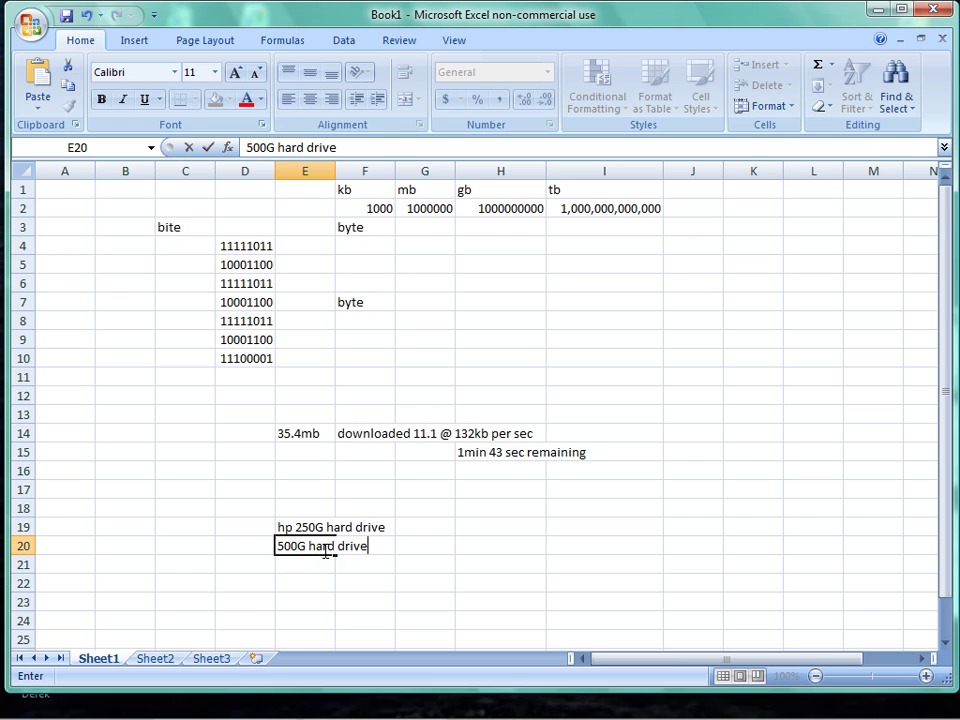
{"action": "left_click", "coordinate": [421, 578]}
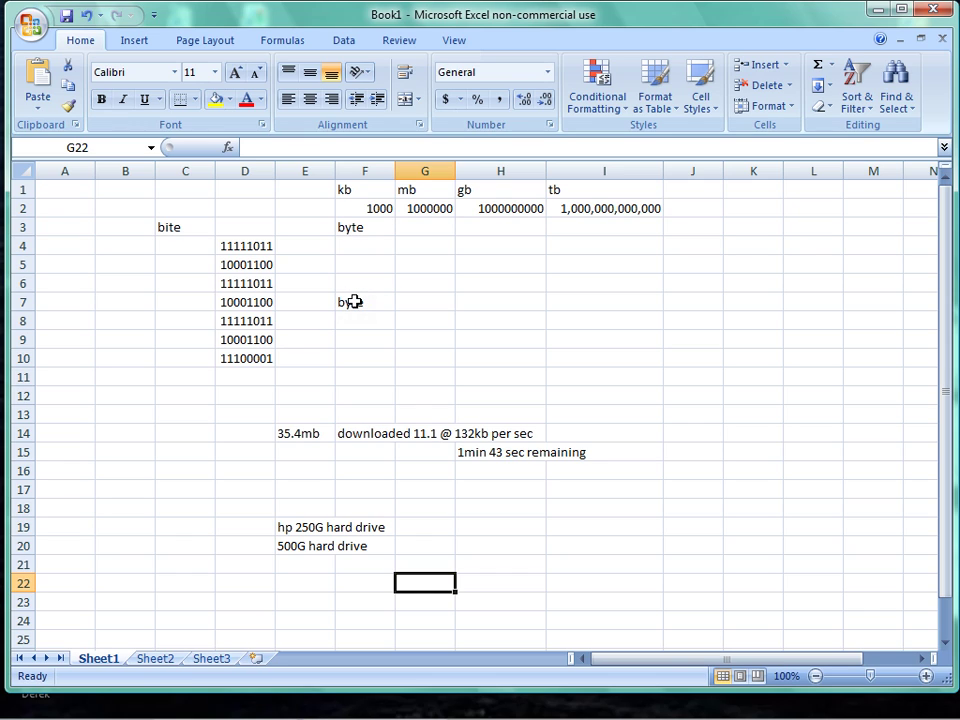
- Enter 250,000,000,000 in cell H19 beside the hp drive and widen column H to fit the number
{"action": "left_click", "coordinate": [493, 531]}
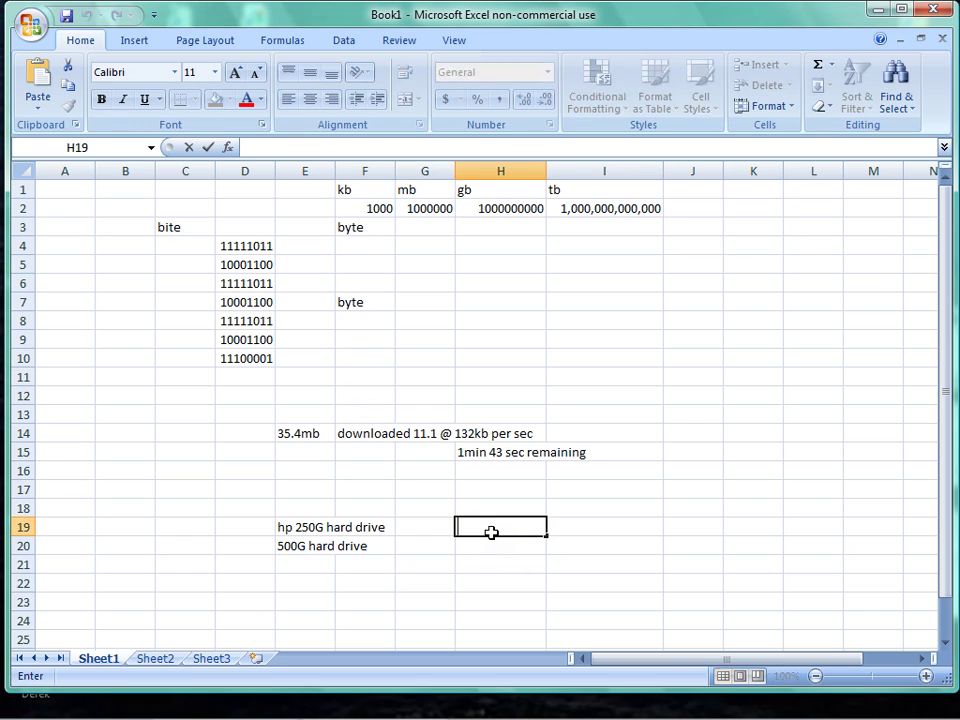
{"action": "type", "text": "250,000,00"}
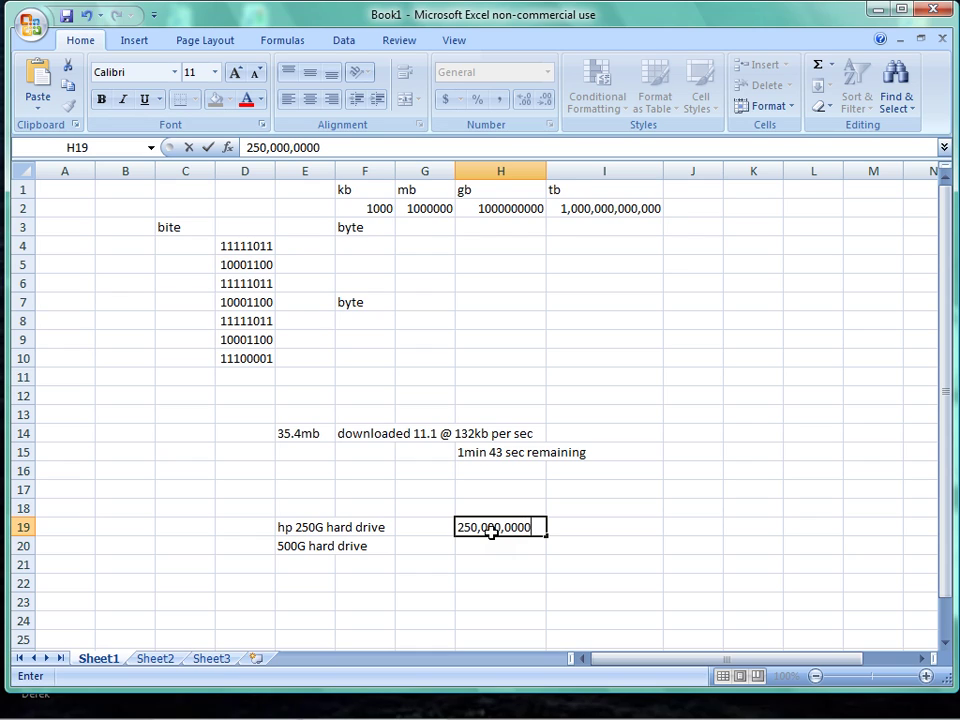
{"action": "type", "text": "0,000"}
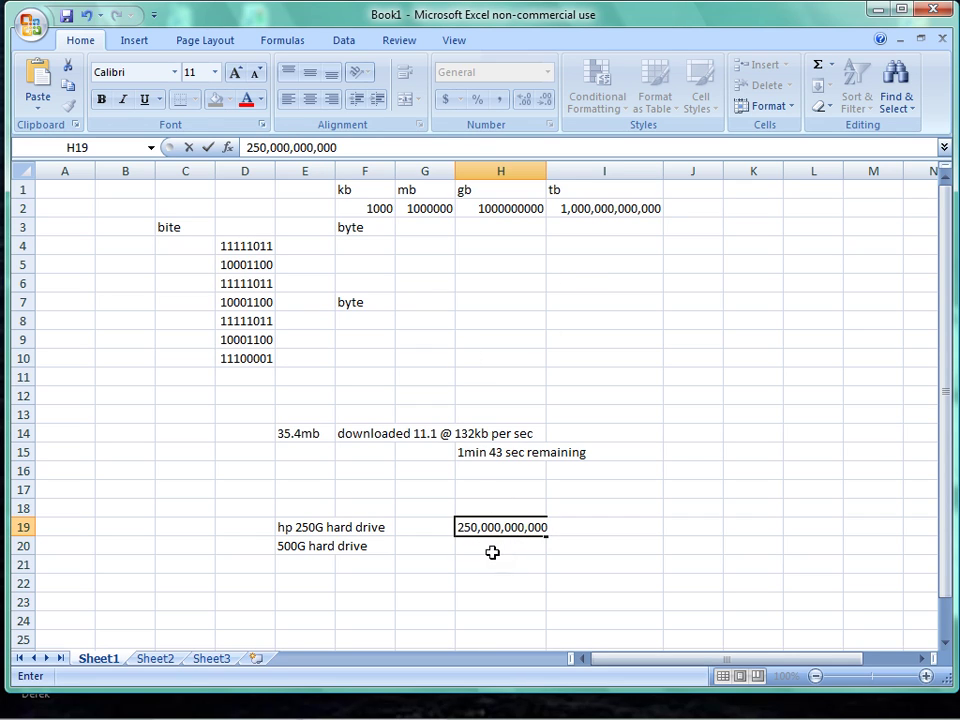
{"action": "left_click", "coordinate": [493, 546]}
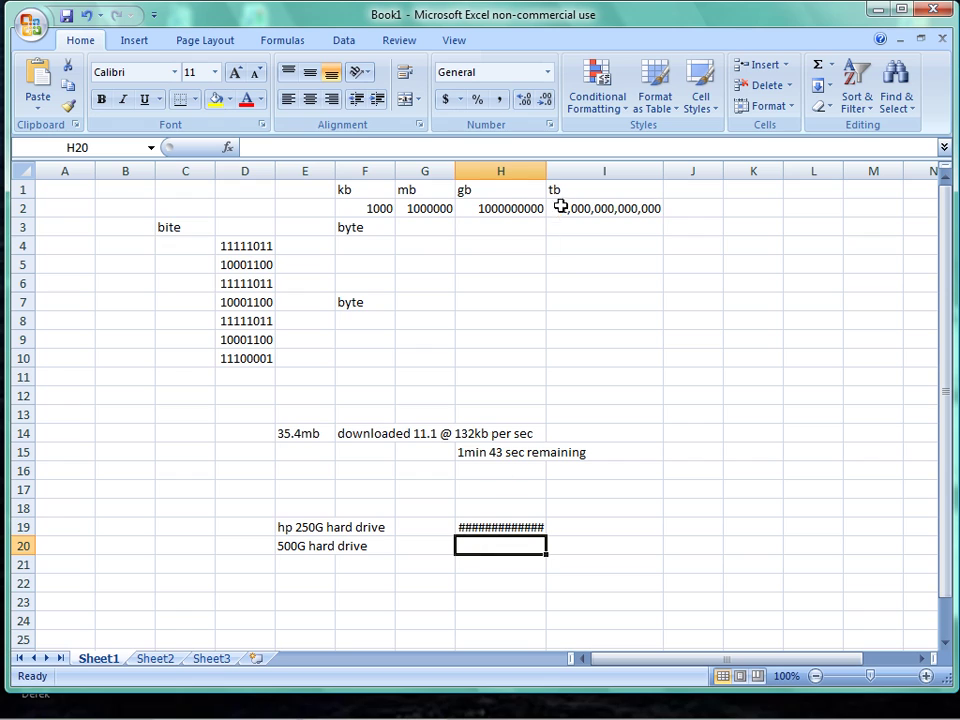
{"action": "left_click_drag", "start_coordinate": [546, 170], "coordinate": [573, 171]}
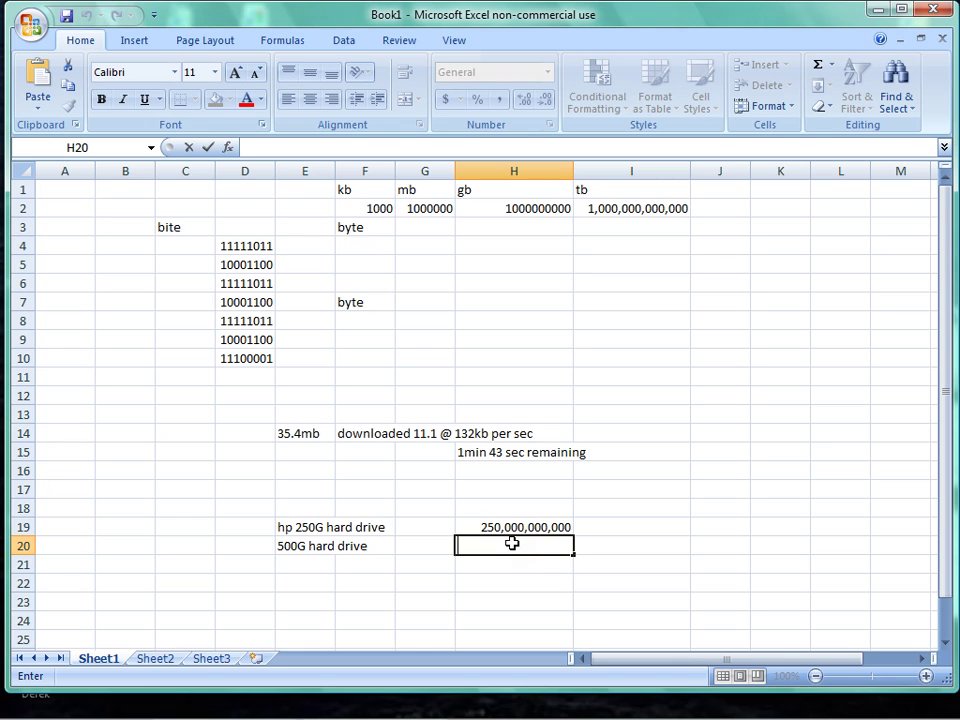
- Enter the example file size in bytes, 35,400,000, in cell H20
{"action": "type", "text": "35,"}
{"action": "type", "text": "400"}
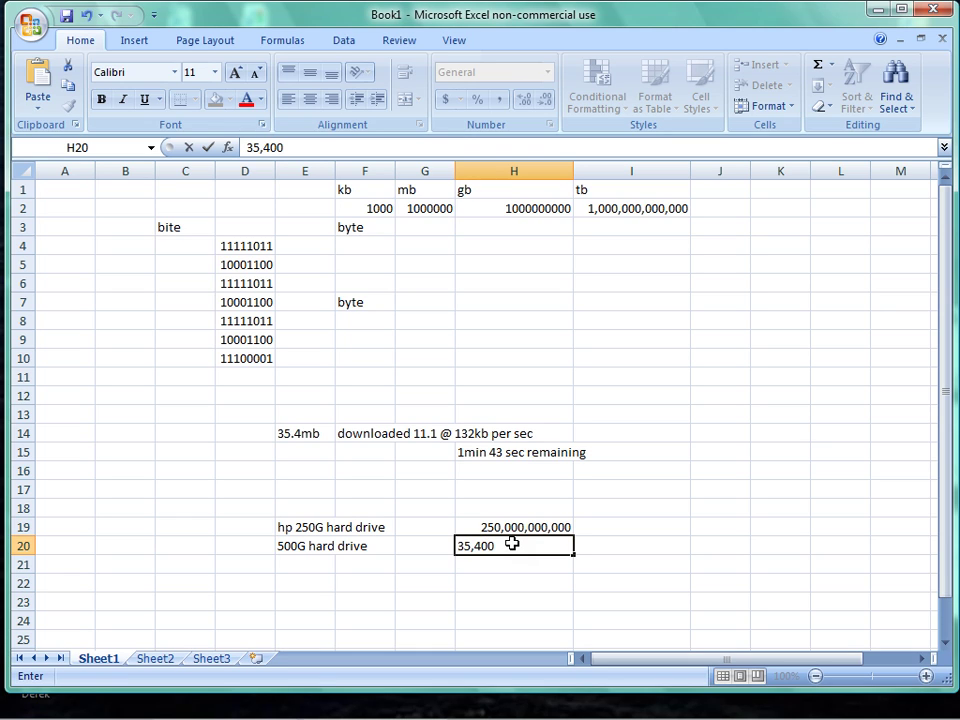
{"action": "type", "text": ",00"}
- Label the amounts in H19 and H20 with the unit "bytes" in cells I19 and I20
{"action": "left_click", "coordinate": [613, 530]}
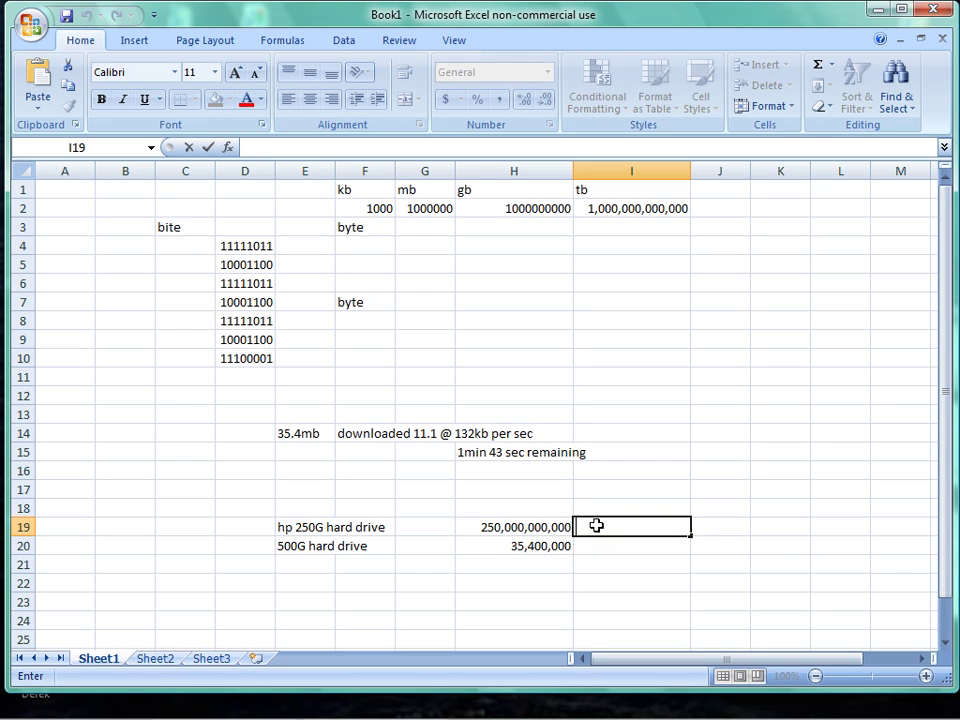
{"action": "type", "text": "bytes"}
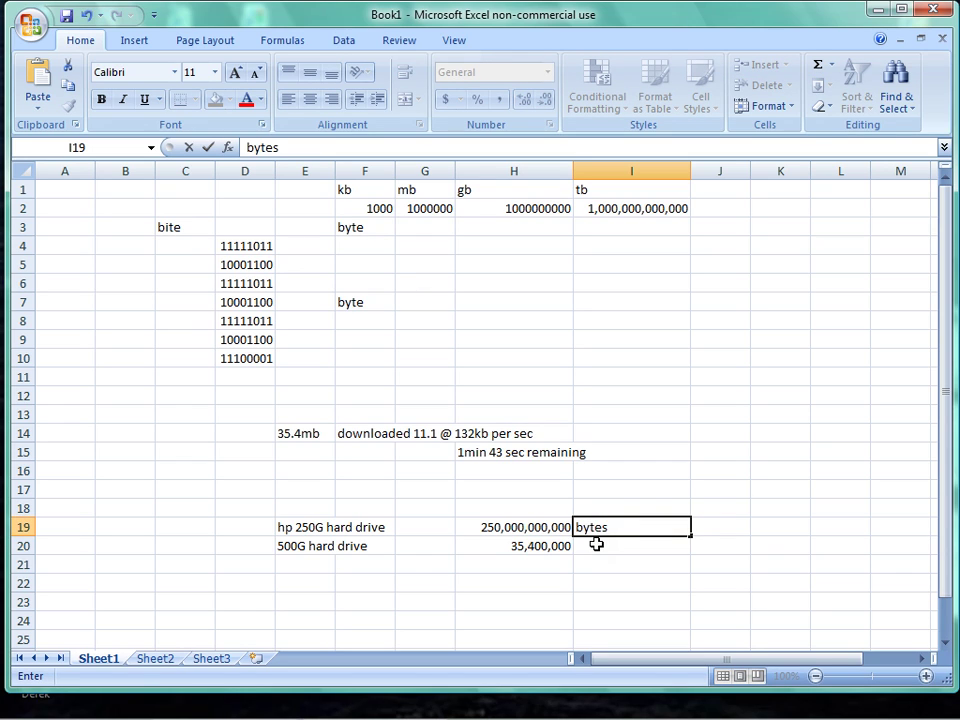
{"action": "left_click", "coordinate": [596, 545]}
{"action": "type", "text": "bytes"}
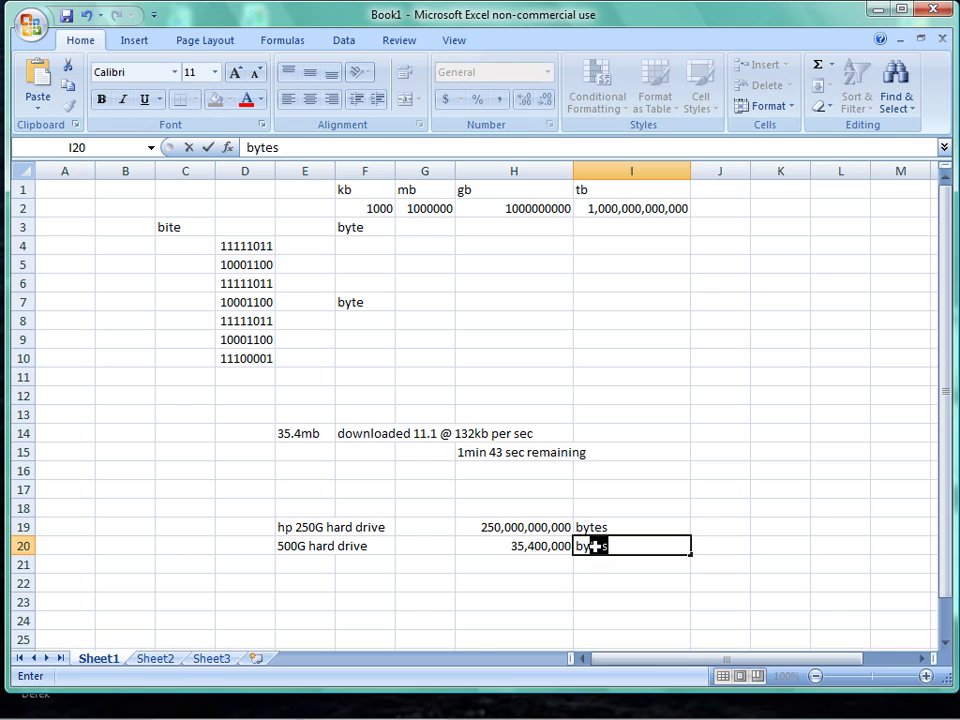
{"action": "left_click", "coordinate": [697, 471]}
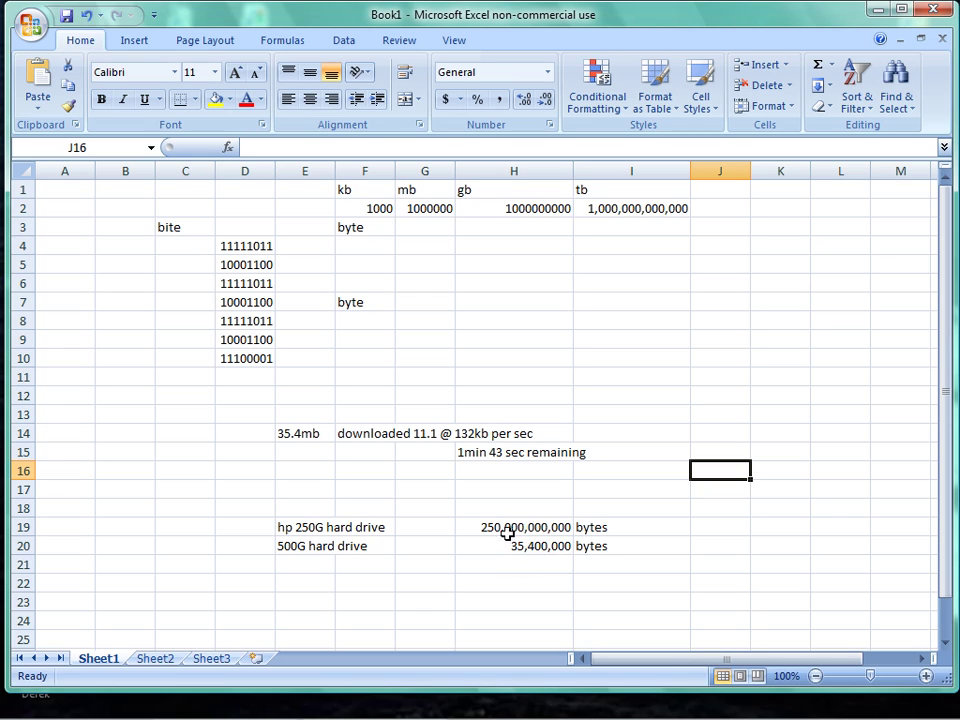
- Calculate the remaining drive space in cell H21 with a SUM formula subtracting H20 from H19
{"action": "left_click", "coordinate": [503, 568]}
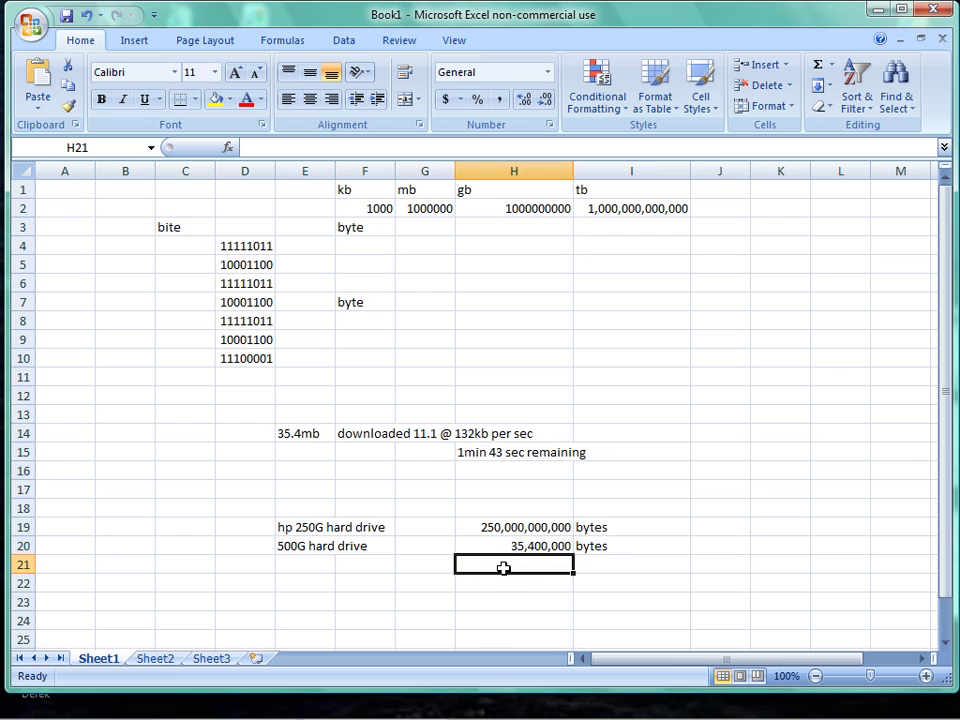
{"action": "type", "text": "=s"}
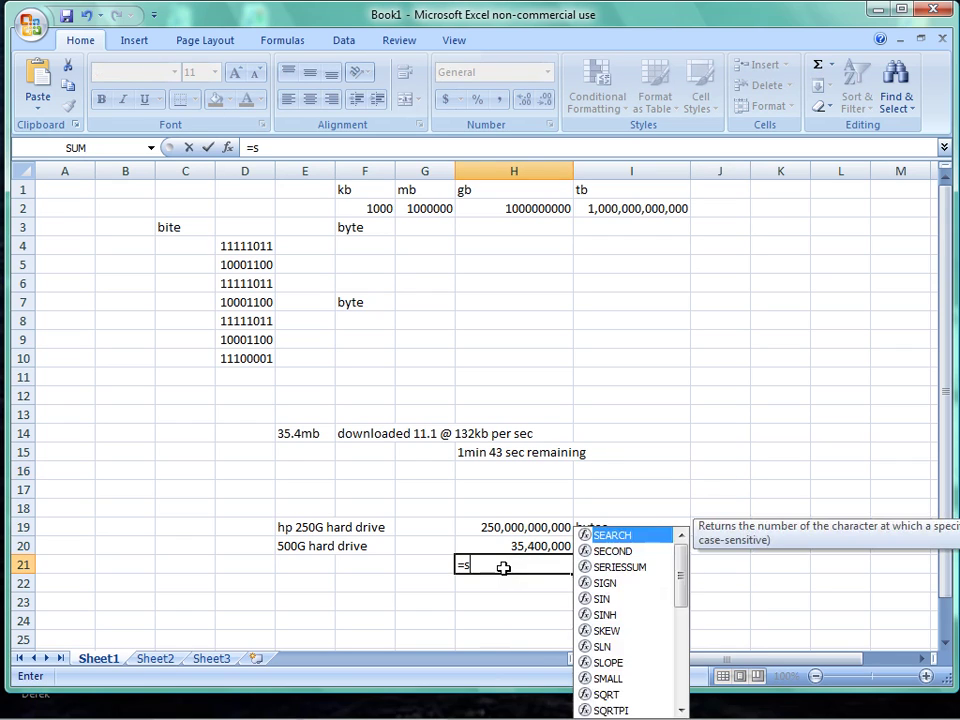
{"action": "type", "text": "um"}
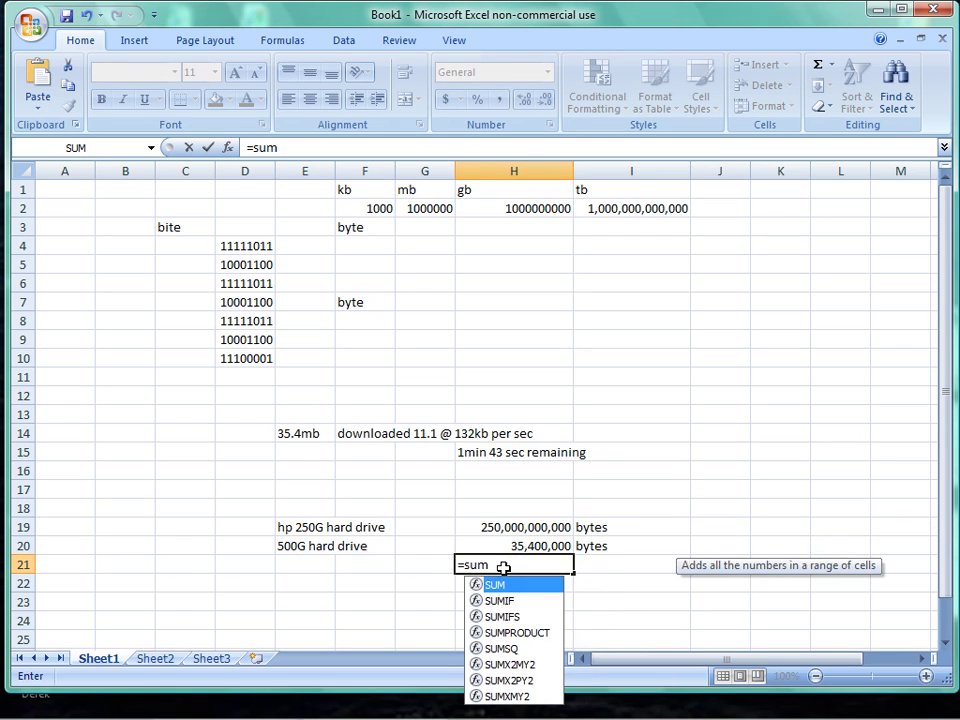
{"action": "type", "text": "("}
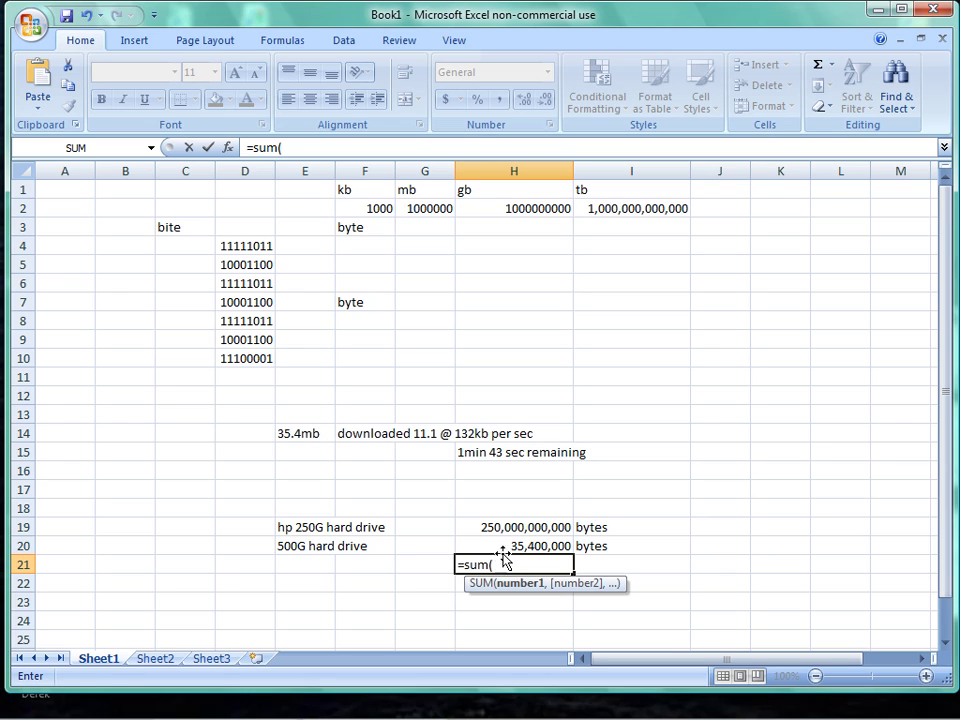
{"action": "left_click", "coordinate": [521, 528]}
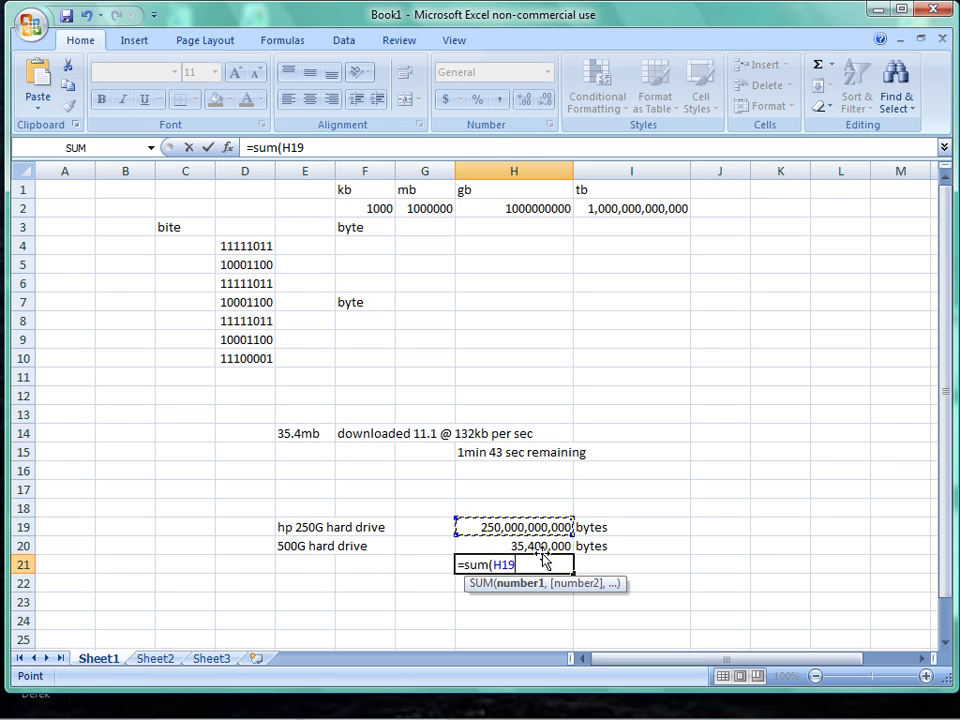
{"action": "type", "text": "-"}
{"action": "left_click", "coordinate": [548, 544]}
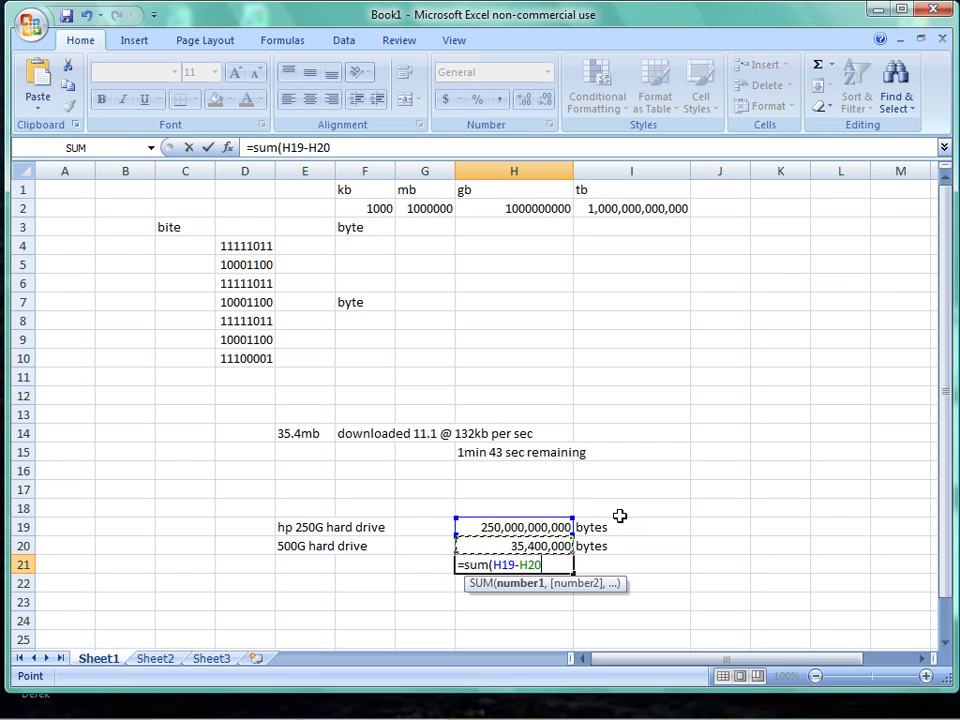
{"action": "type", "text": ")"}
{"action": "key", "text": "Return"}
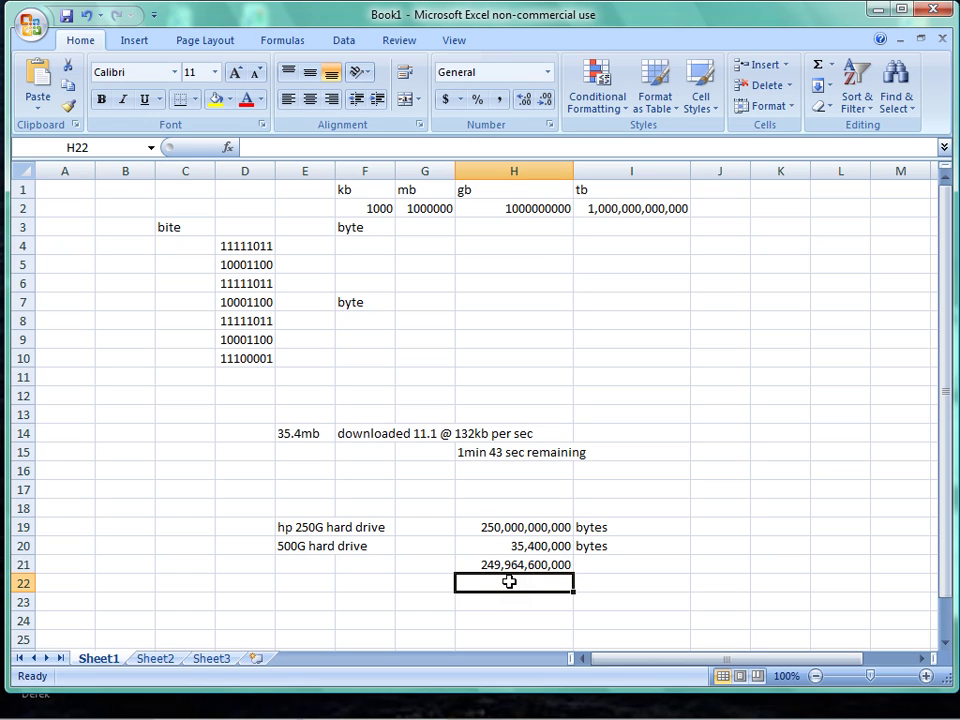
- Enter a second file size, 1,100,000,000, in cell H22 below the remaining space
{"action": "type", "text": "="}
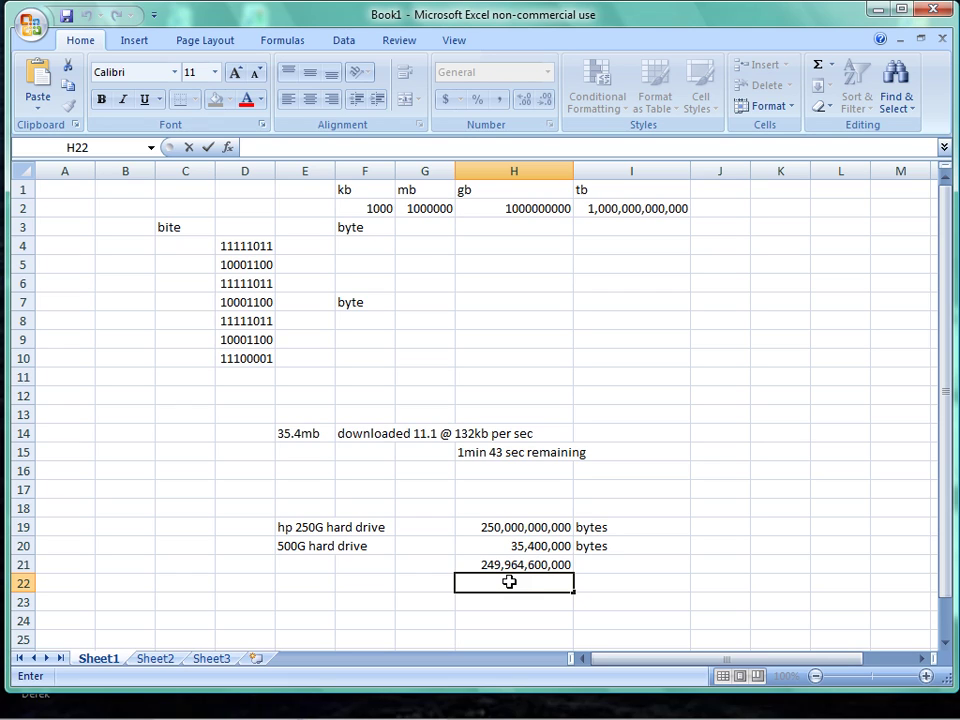
{"action": "type", "text": "1"}
{"action": "type", "text": "1,"}
{"action": "key", "text": "BackSpace"}
{"action": "type", "text": "00,000,000"}
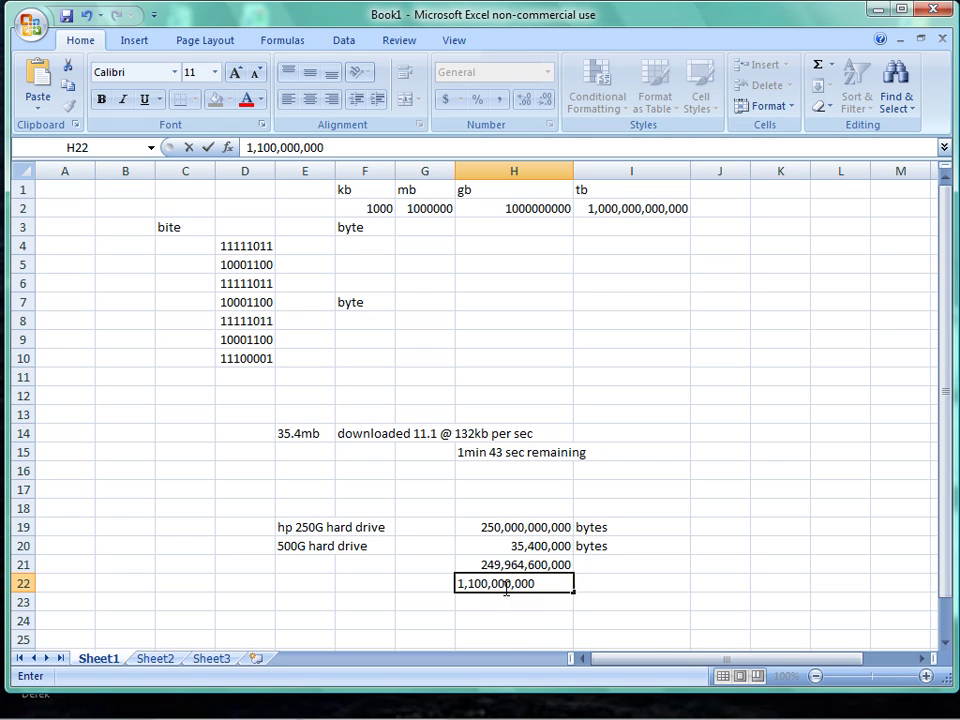
{"action": "left_click", "coordinate": [657, 519]}
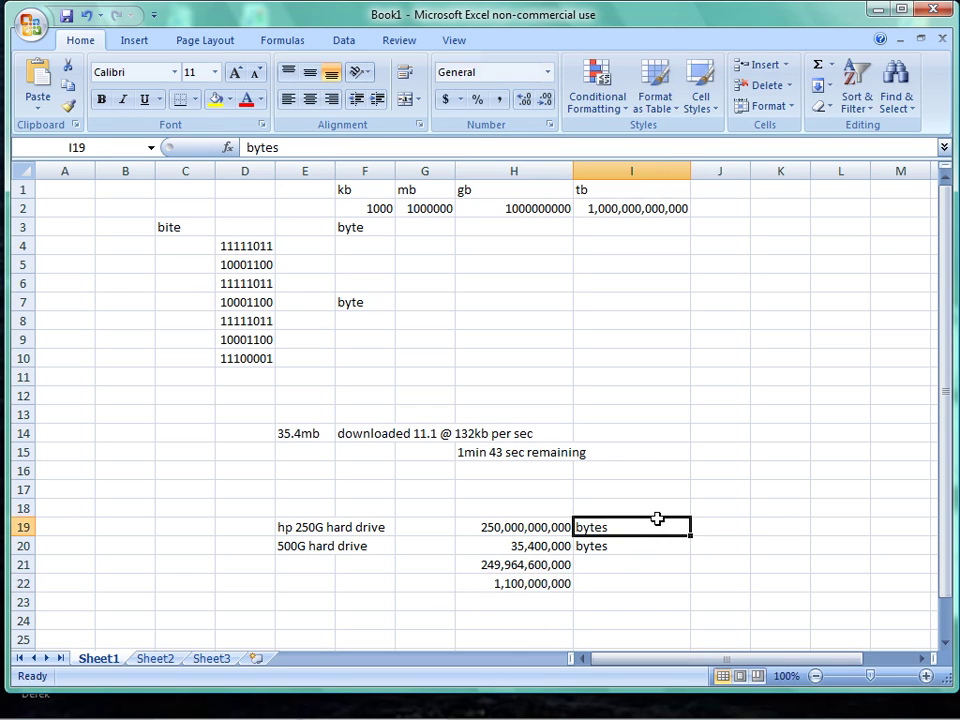
- Label the second file size with the unit "bytes" in cell I22
{"action": "left_click", "coordinate": [590, 582]}
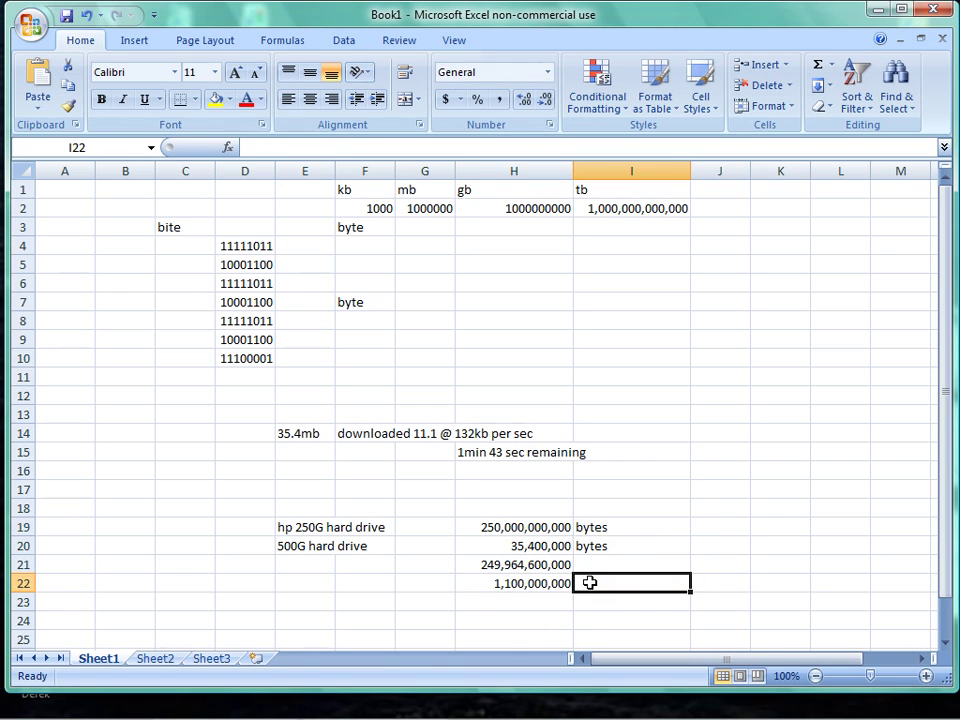
{"action": "type", "text": "bty"}
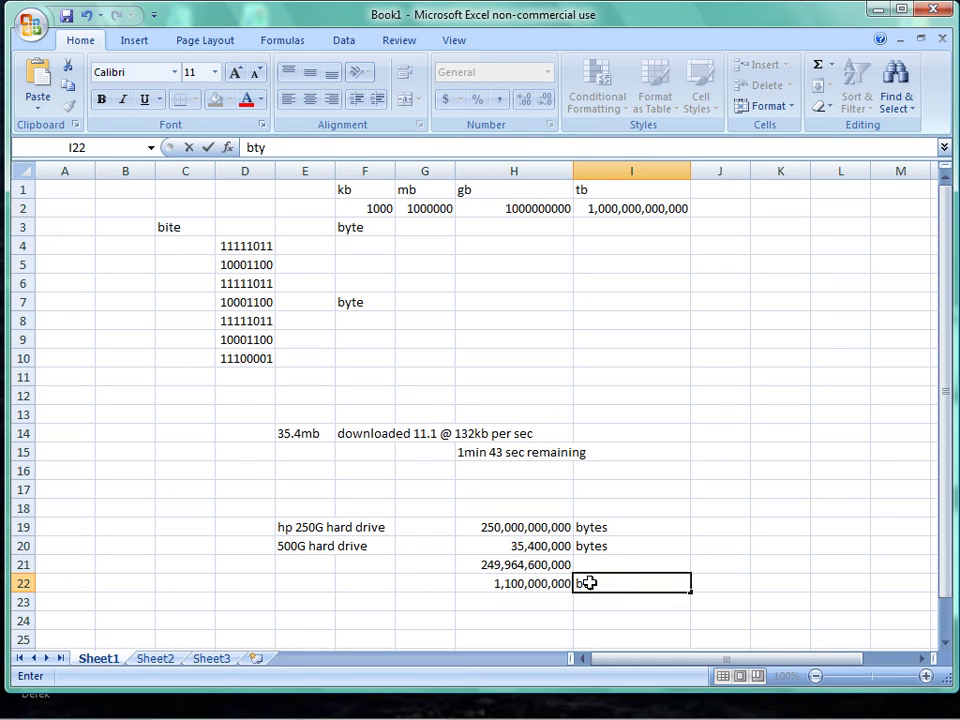
{"action": "type", "text": "ytes"}
- Calculate the space left after the second file in cell H23 with a SUM formula subtracting H22 from H21
{"action": "left_click", "coordinate": [542, 600]}
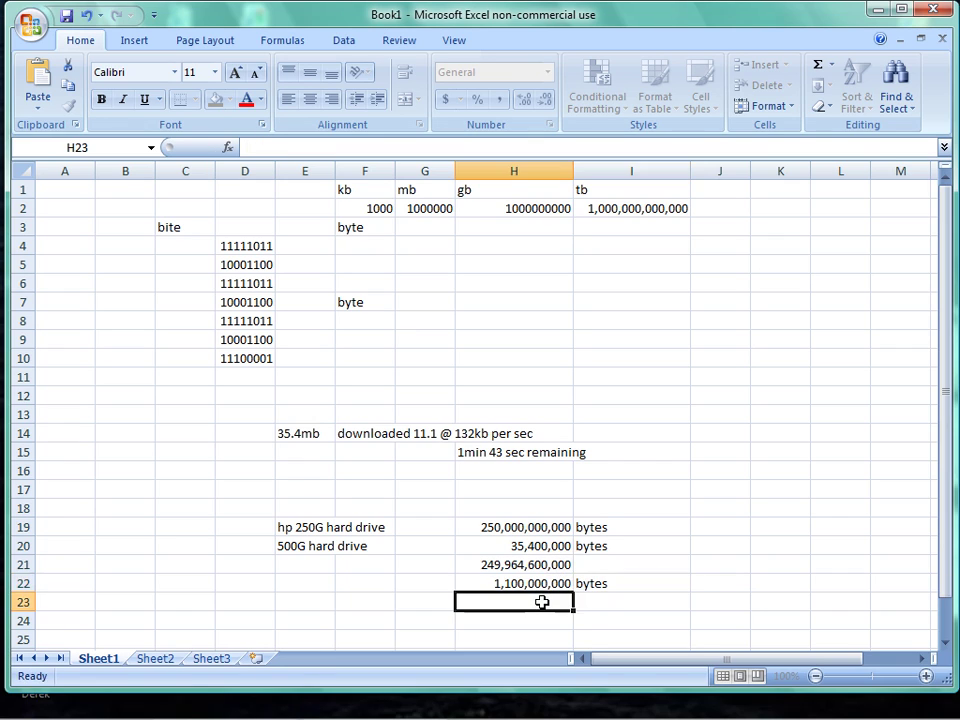
{"action": "type", "text": "=sum"}
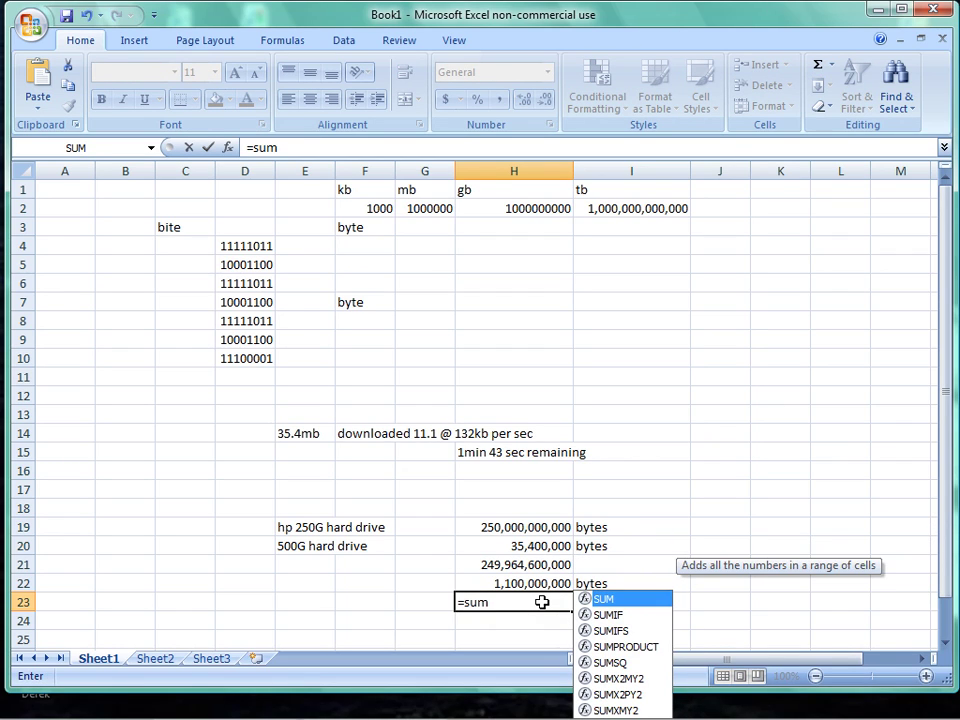
{"action": "type", "text": "("}
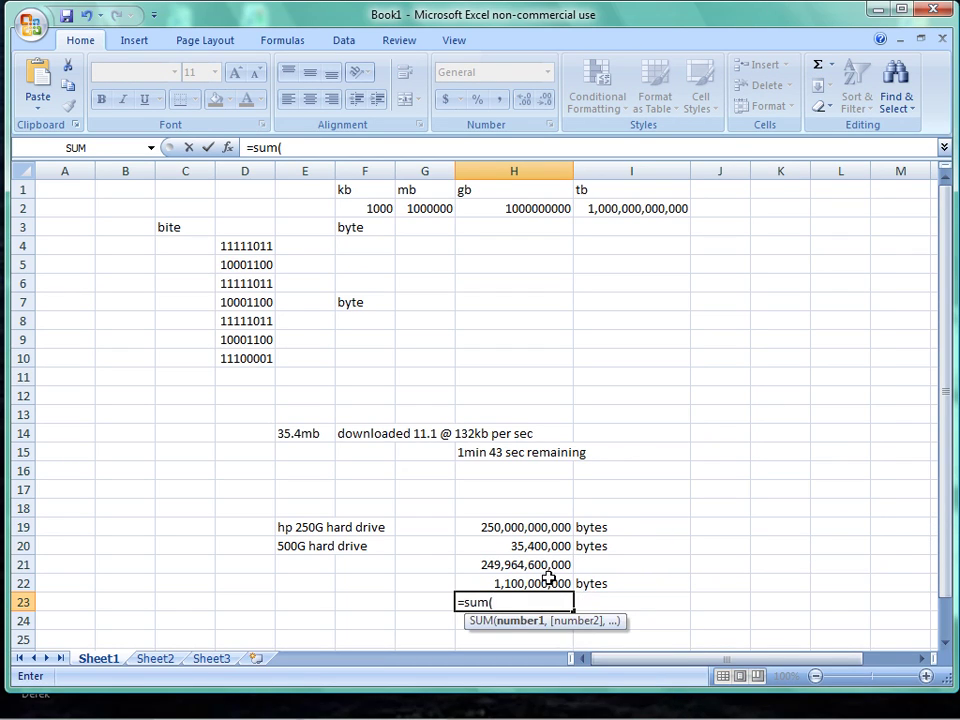
{"action": "left_click", "coordinate": [551, 562]}
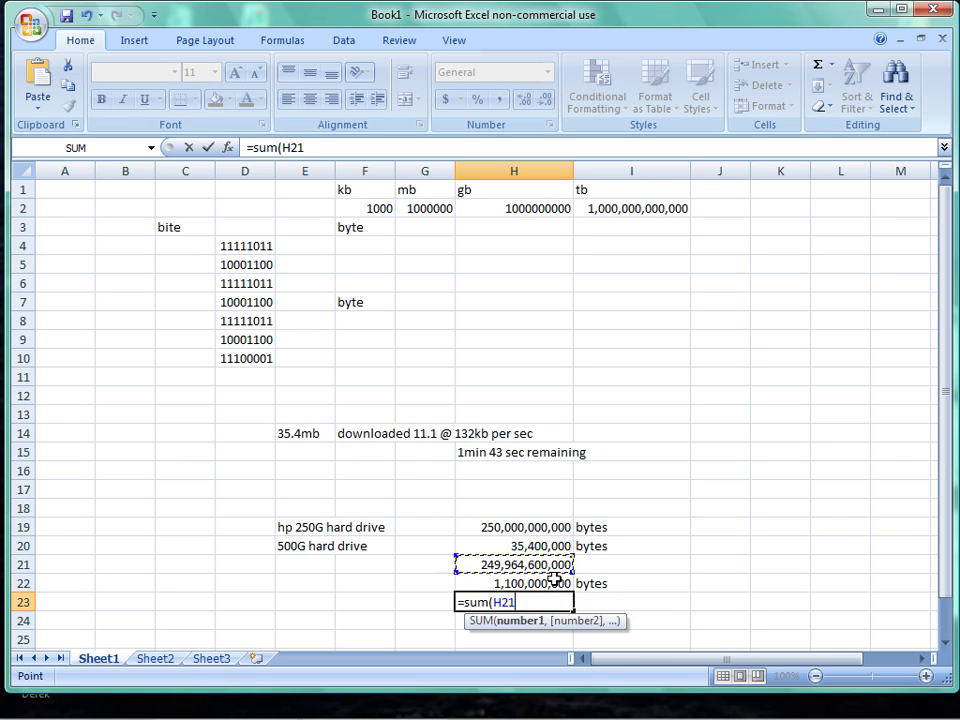
{"action": "type", "text": "-"}
{"action": "left_click", "coordinate": [553, 584]}
{"action": "type", "text": ")"}
{"action": "key", "text": "Return"}
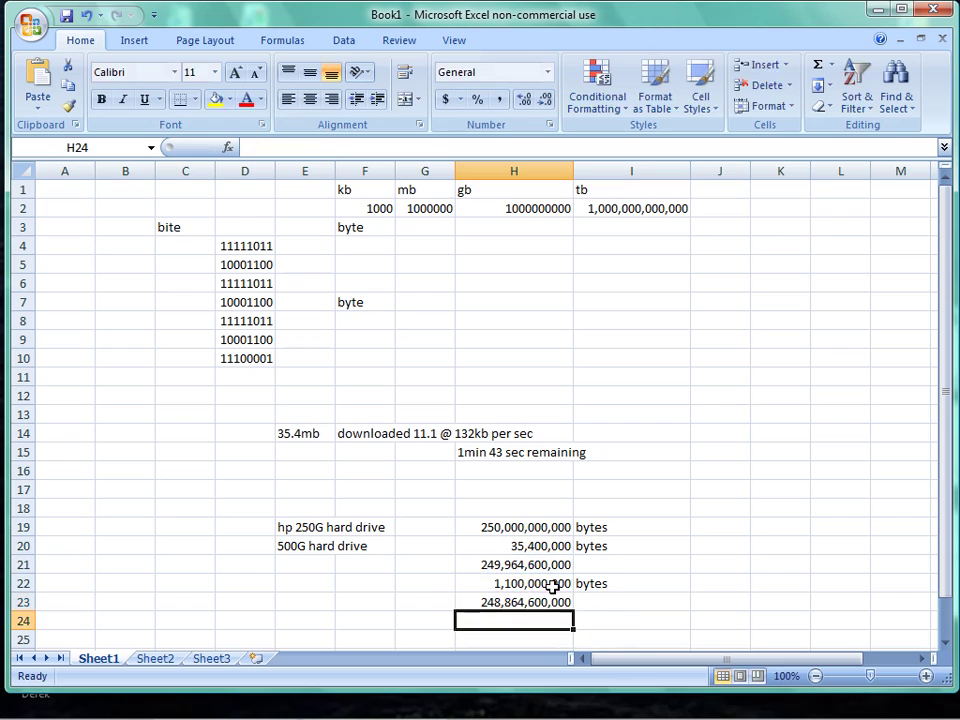